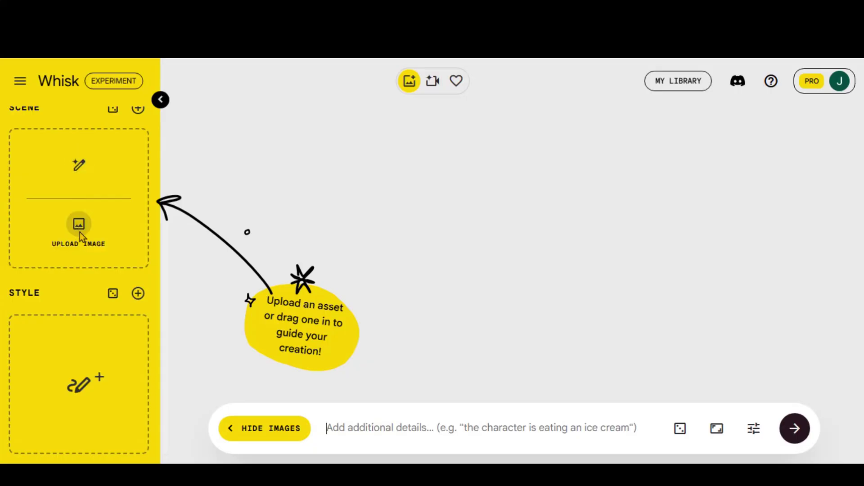
Step: Collapse the image inputs, and enter and copy a prompt for a lone cowboy walking through a dusty desert at sunset, wide-angle shot, 35mm film look
scroll(84, 374, "up", 5)
left_click(161, 99)
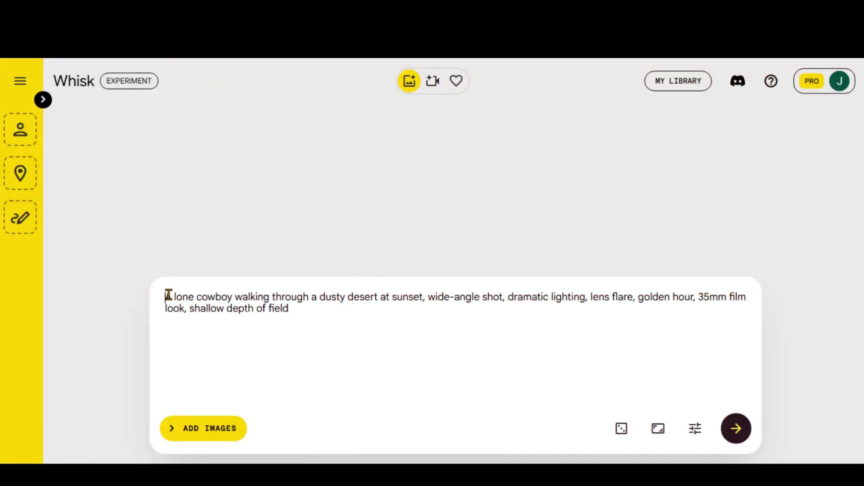
left_click_drag(169, 295, 320, 305)
key("ctrl+c")
left_click(350, 322)
left_click_drag(426, 298, 753, 300)
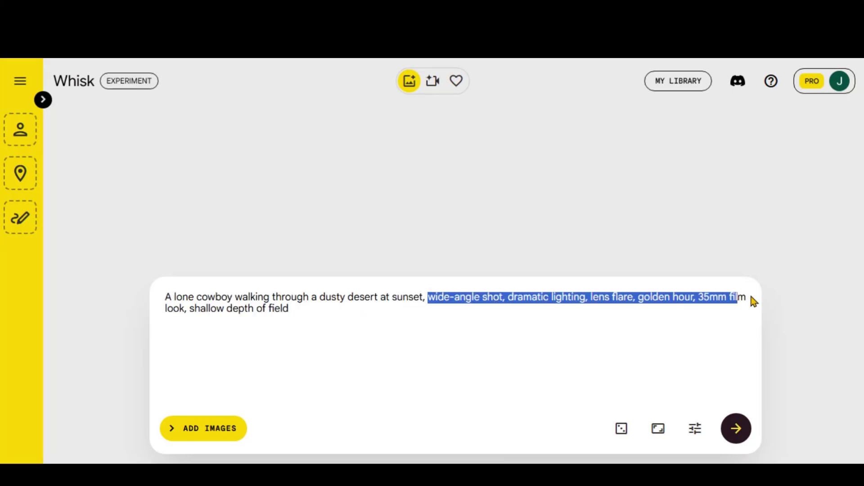
left_click(322, 320)
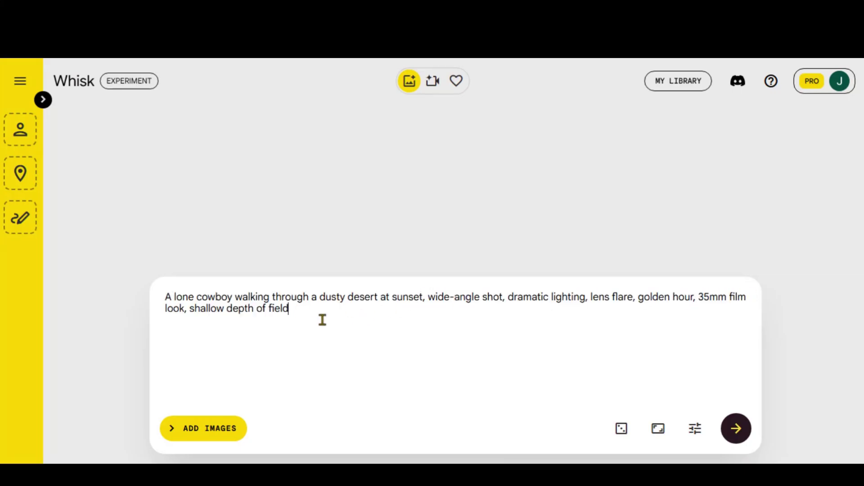
Step: Try several random prompt suggestions, and put the copied cowboy prompt back in their place
left_click(623, 430)
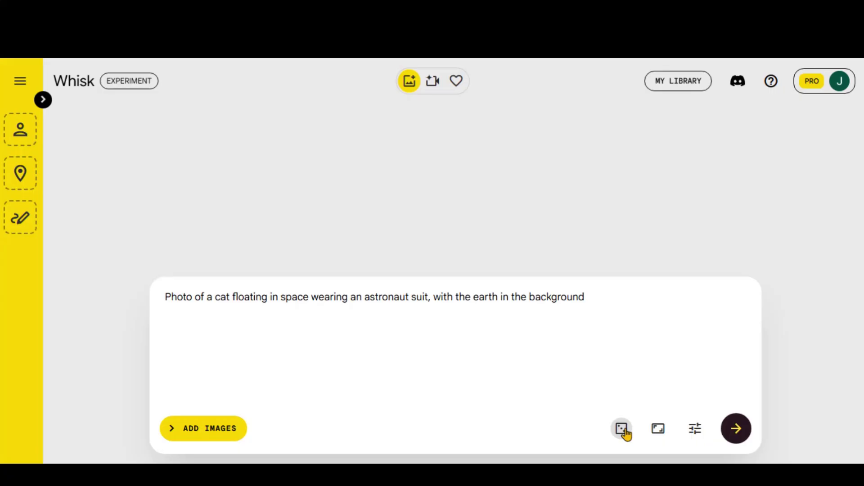
left_click(624, 431)
left_click(625, 431)
left_click(624, 431)
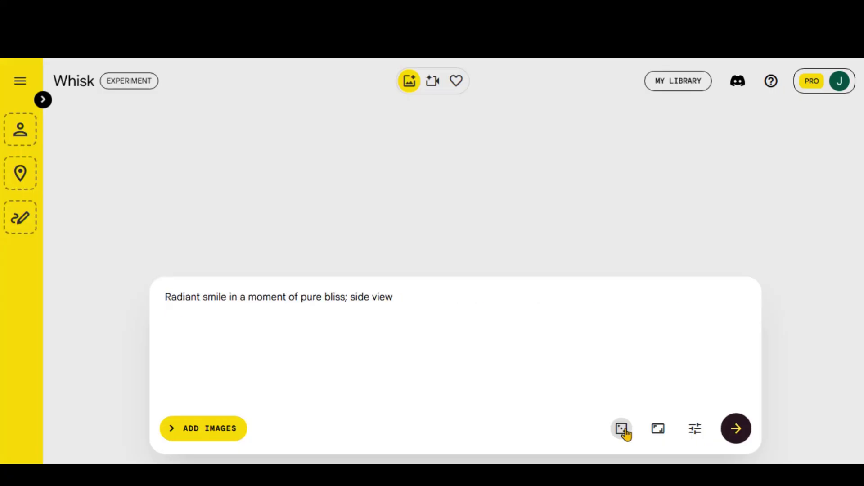
left_click(624, 431)
triple_click(342, 292)
key("ctrl+v")
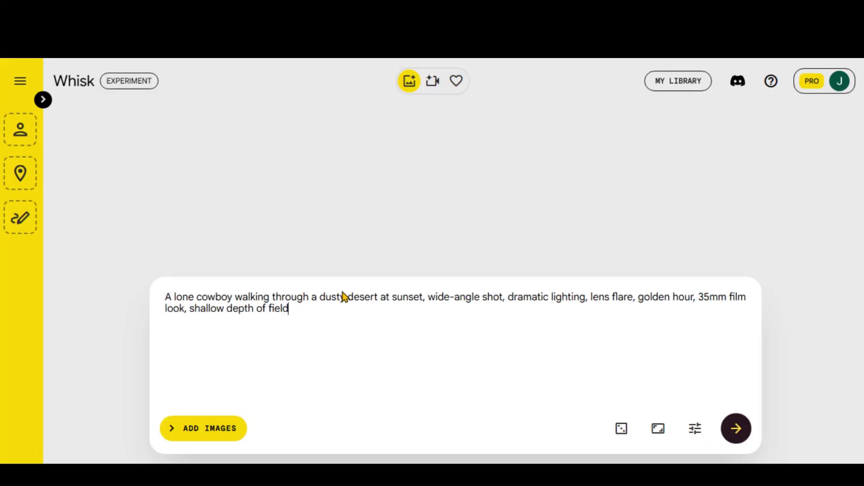
Step: Check the aspect ratio options, set the model to Best Quality, and generate the cowboy images
left_click(658, 432)
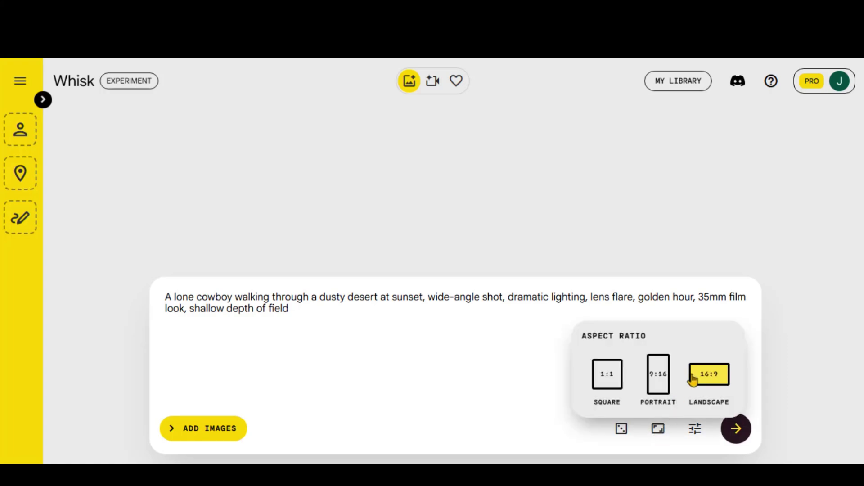
left_click(695, 429)
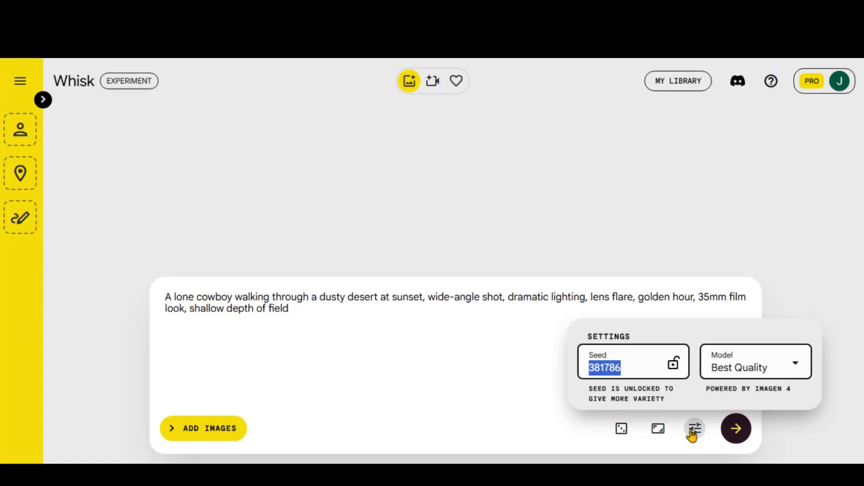
left_click(738, 371)
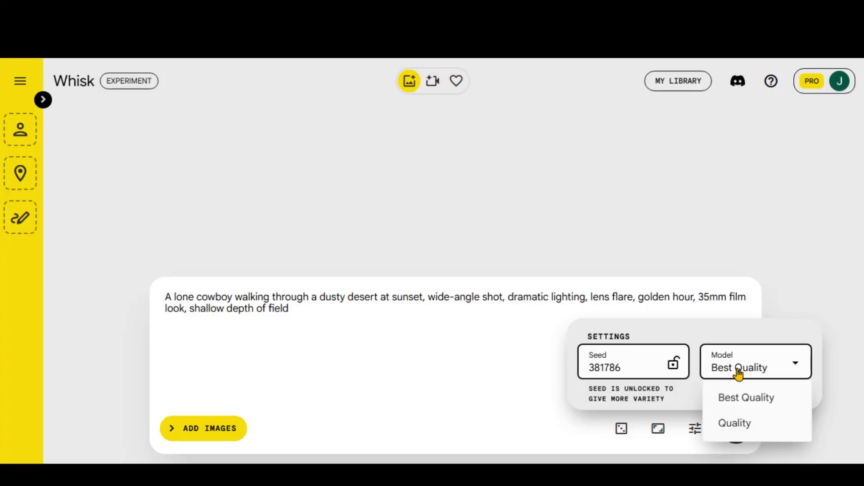
left_click(747, 399)
left_click(545, 368)
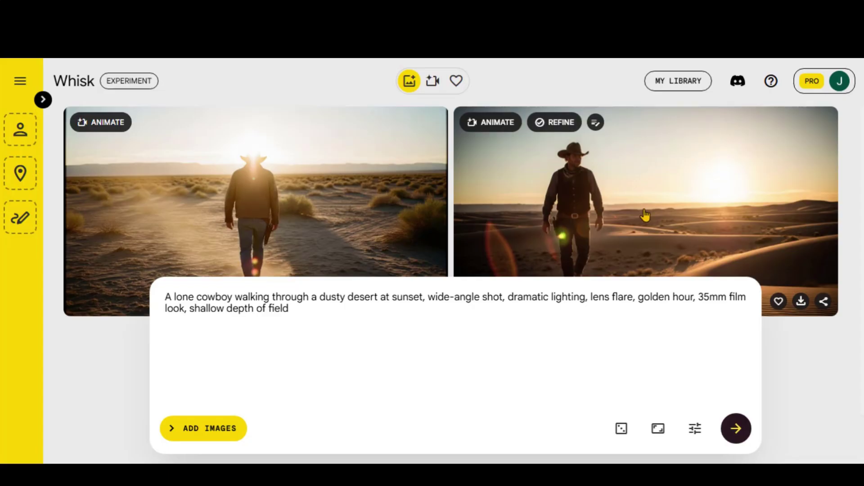
left_click(645, 215)
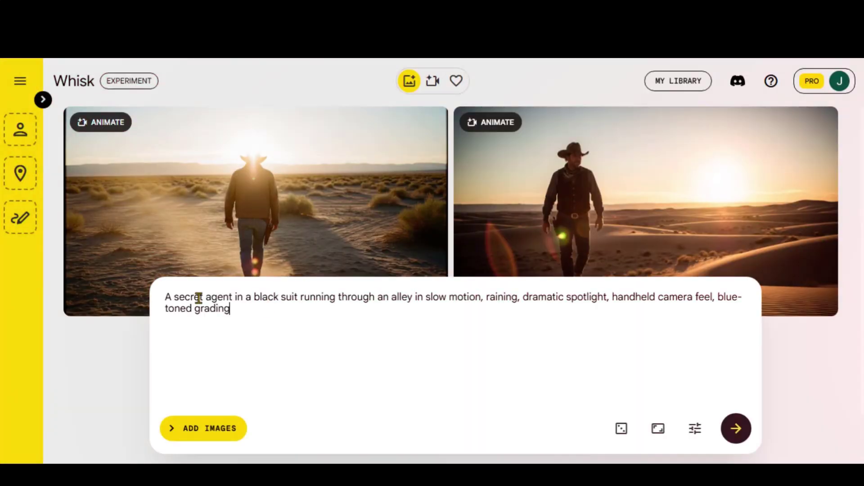
Step: Generate images from "A secret agent in a black suit running through an alley in slow motion, raining, dramatic spotlight, handheld camera feel, blue-toned grading"
left_click_drag(224, 297, 337, 310)
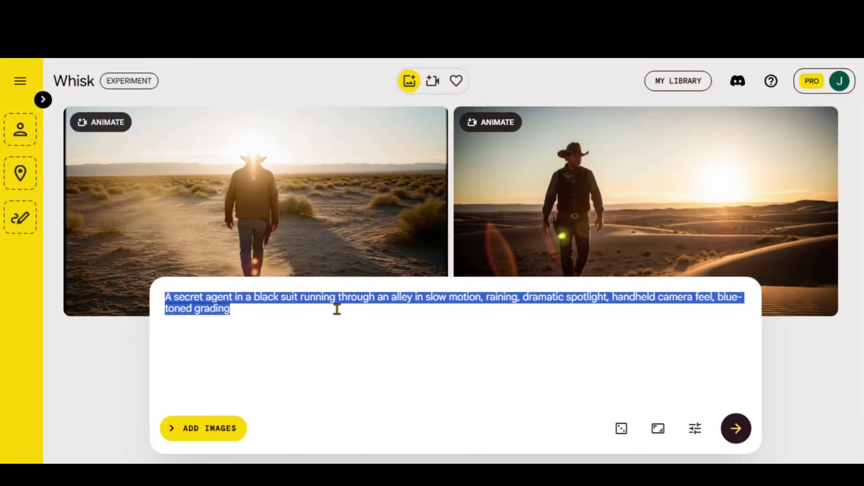
left_click(251, 315)
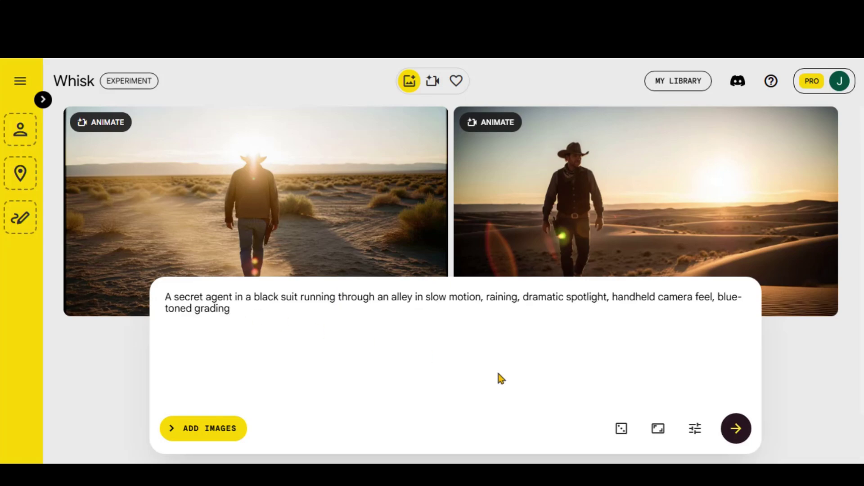
left_click(739, 430)
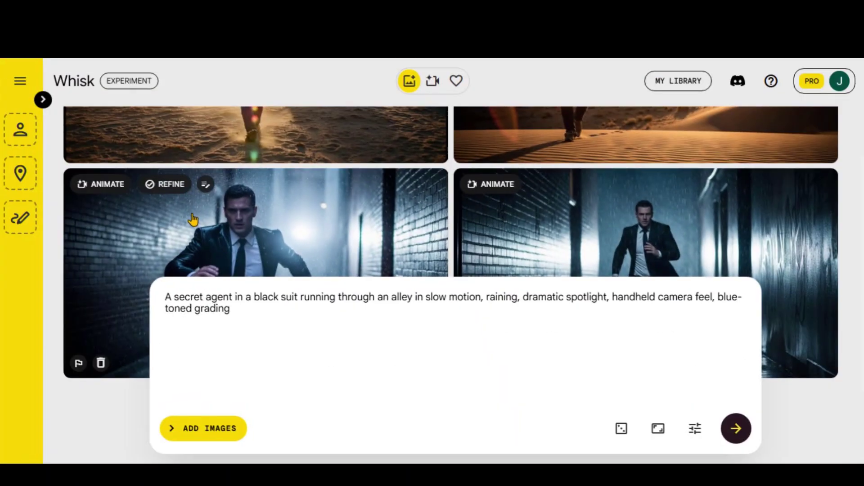
Step: Refine the closer secret agent image with "A secret agent in a black suit sitting under a single hanging bulb in a dark interrogation room"
left_click(172, 191)
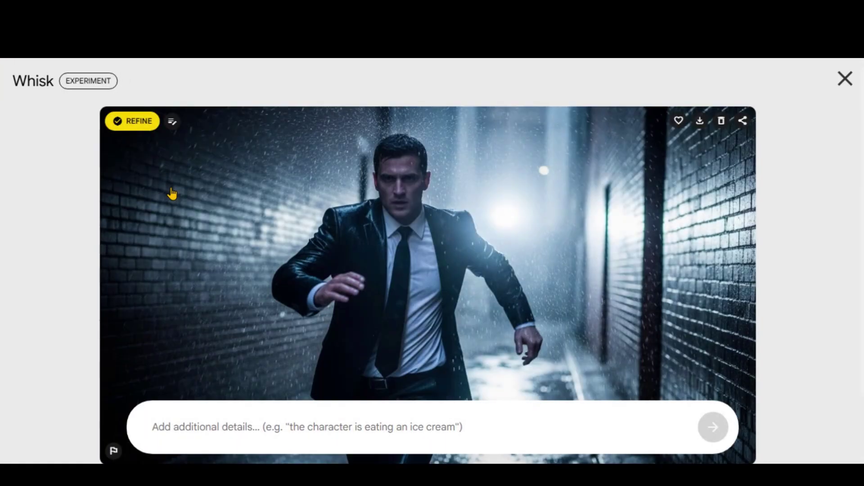
left_click(187, 429)
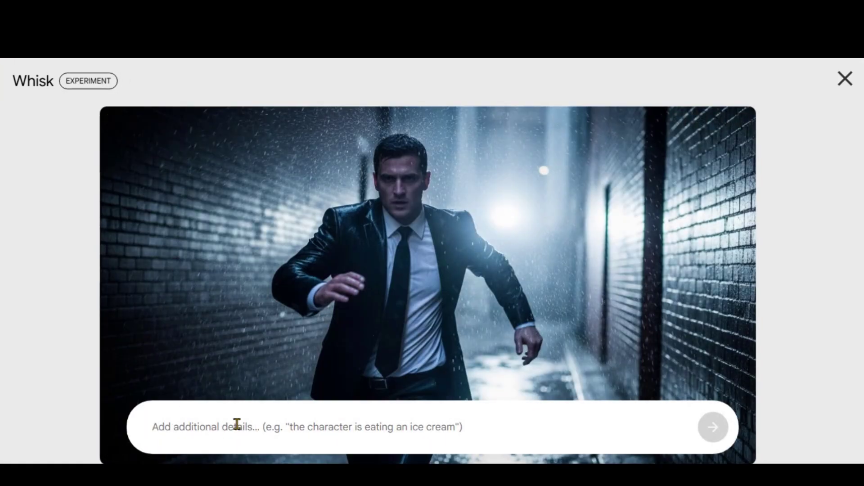
key("ctrl+v")
left_click_drag(158, 426, 439, 428)
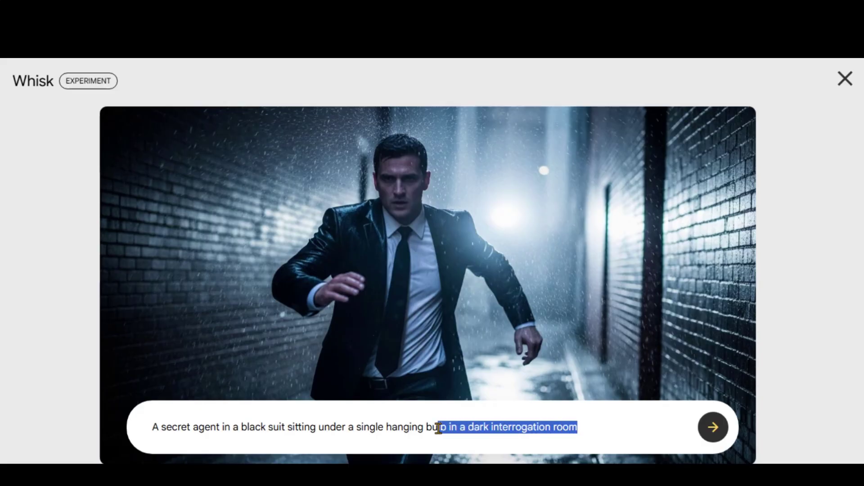
left_click(713, 427)
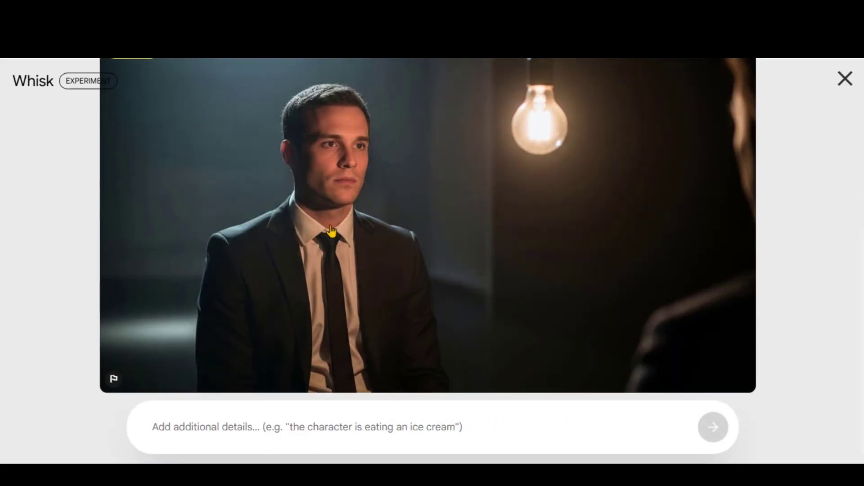
scroll(331, 230, "up", 5)
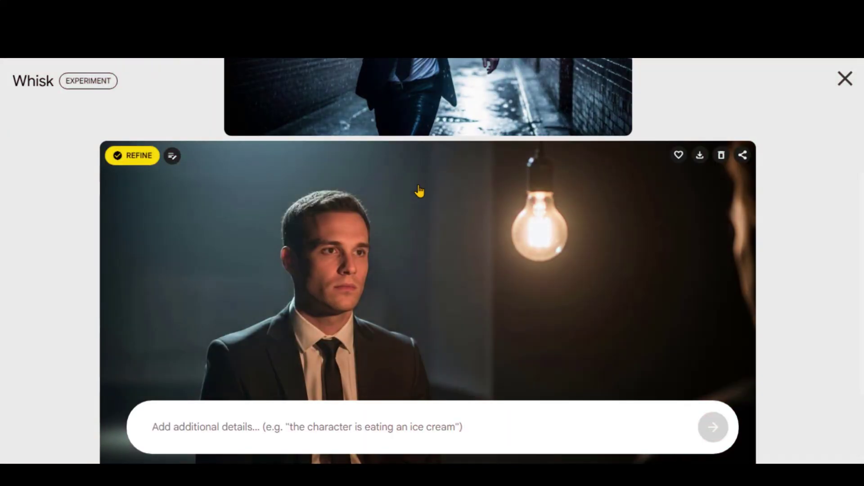
Step: Refine the interrogation image with "A secret agent in a black suit reviewing blueprints on a holographic screen in a dimly lit high-tech control room"
left_click(220, 430)
scroll(219, 429, "up", 2)
key("ctrl+v")
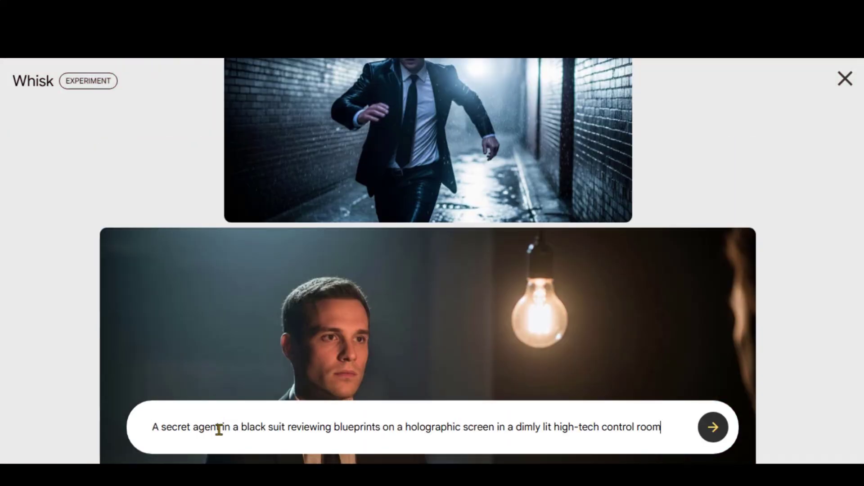
left_click_drag(167, 425, 675, 421)
left_click(713, 427)
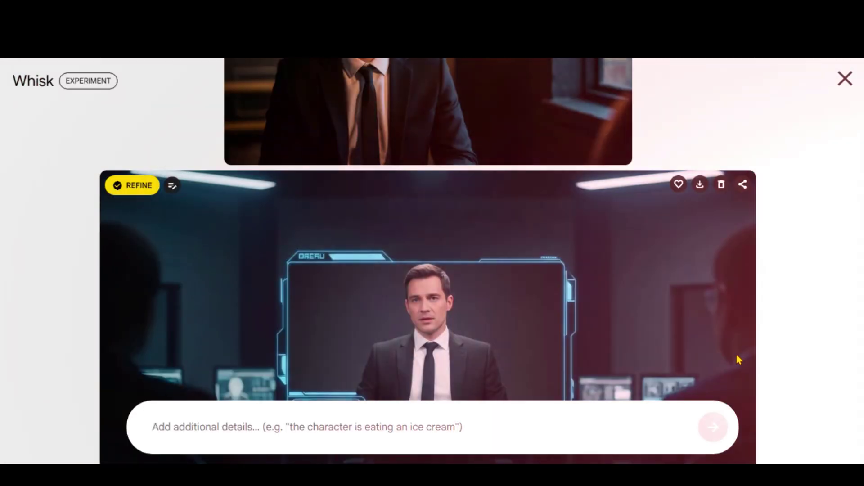
scroll(737, 360, "down", 3)
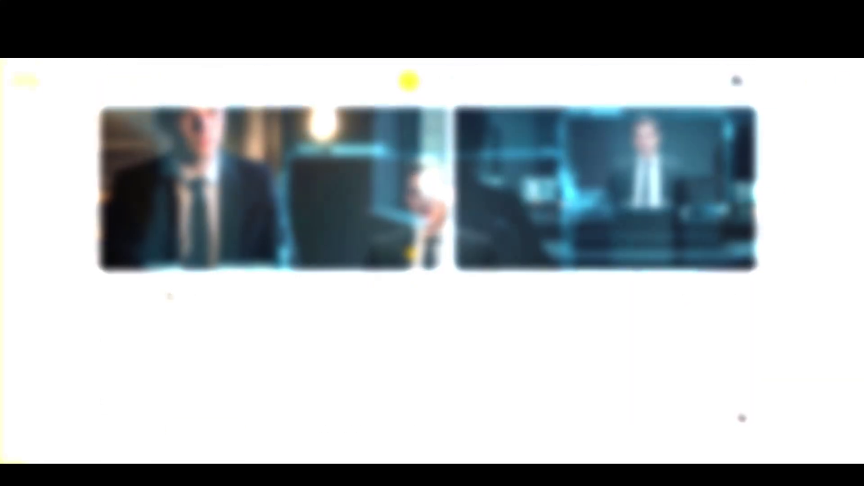
Step: Generate images from "Portrait of an elderly woman smiling in a sunflower field, realistic wrinkles and textures, soft sunlight, lifelike expression, DSLR clarity"
left_click_drag(165, 296, 546, 310)
left_click(546, 311)
left_click(736, 428)
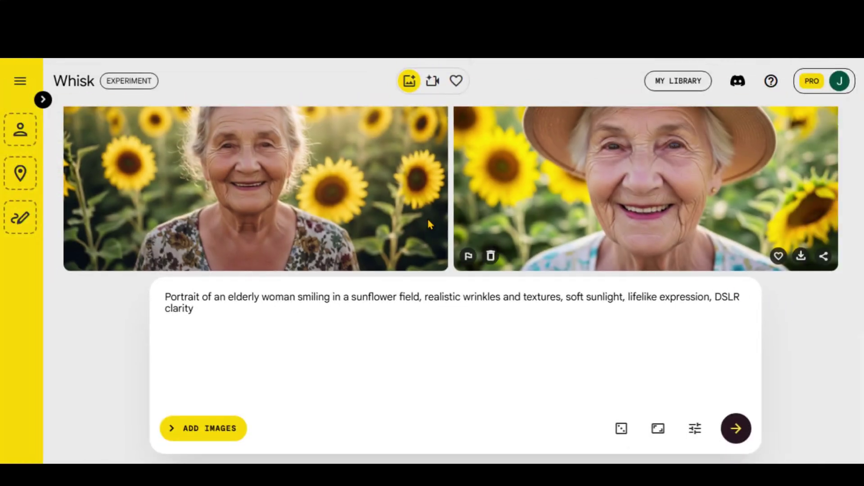
Step: Enlarge each of the two sunflower-field portraits to inspect the facial details and textures
left_click(309, 194)
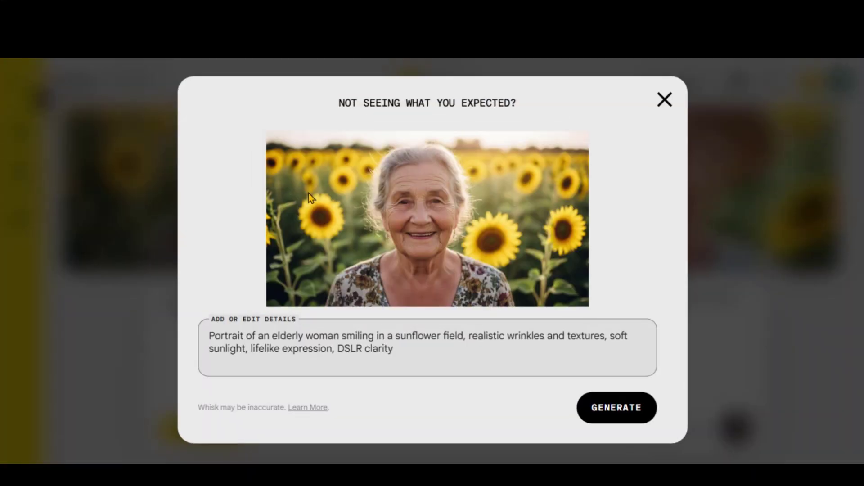
left_click(664, 100)
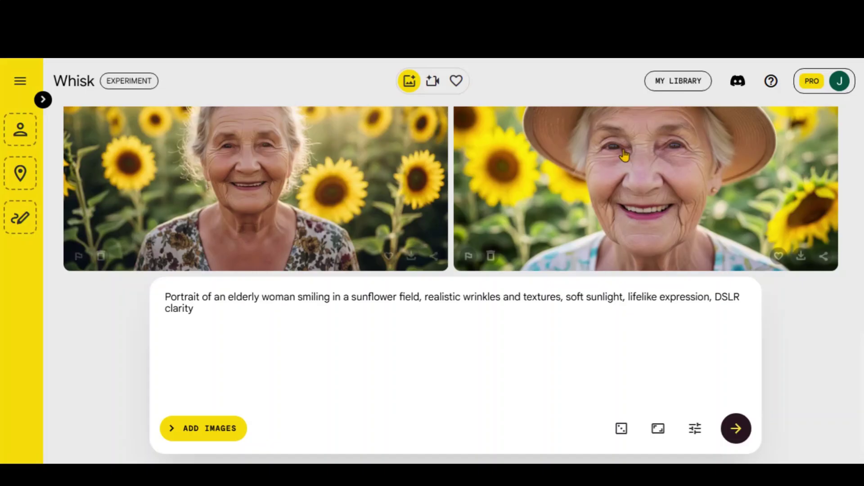
left_click(574, 199)
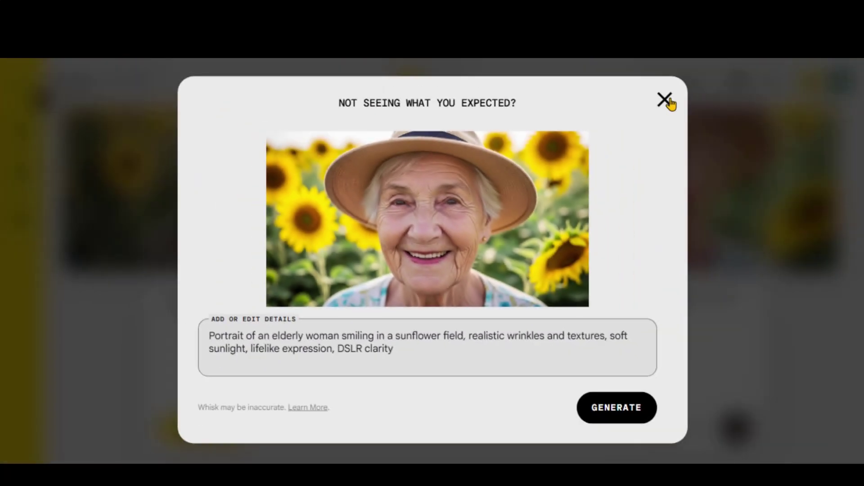
left_click(667, 101)
Step: Generate images from "A cheerful fox wearing glasses and a backpack, standing in a colorful forest, exaggerated expressions, bold outlines, 2D cartoon style"
triple_click(245, 312)
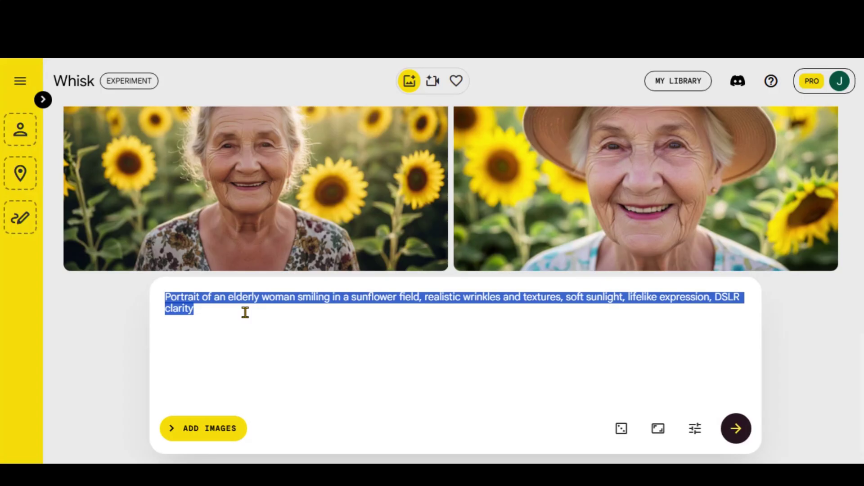
type("A cheerful fox wearing glasses and a backpack, standing in a colorful forest, exaggerated expressions, bold outlines, 2D cartoon style")
left_click_drag(167, 295, 396, 307)
left_click(397, 309)
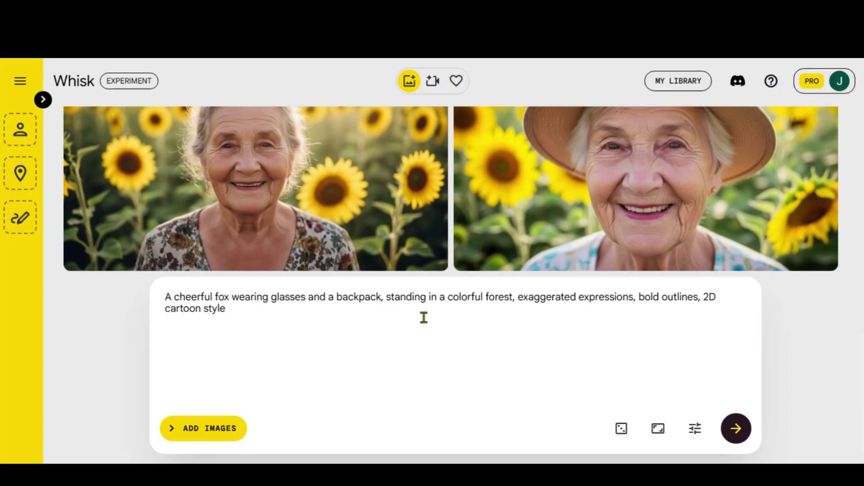
left_click(731, 430)
Step: Enlarge each of the two cartoon fox images to compare their style and expressions
left_click(267, 219)
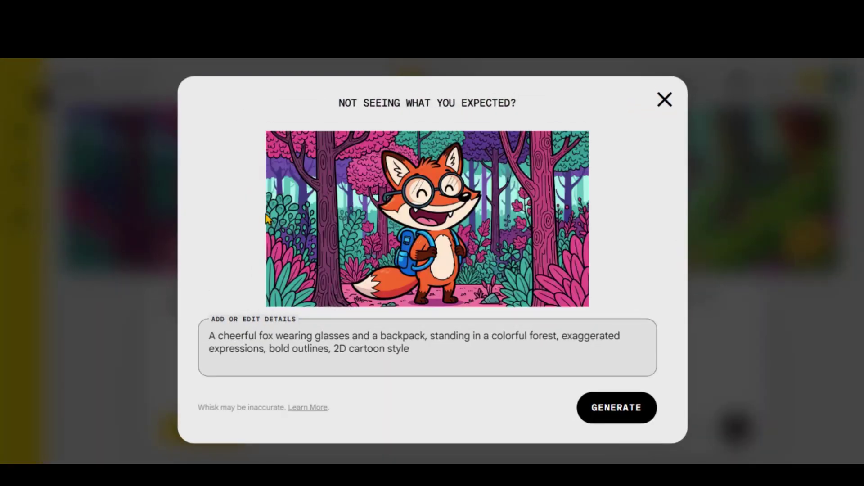
left_click(660, 108)
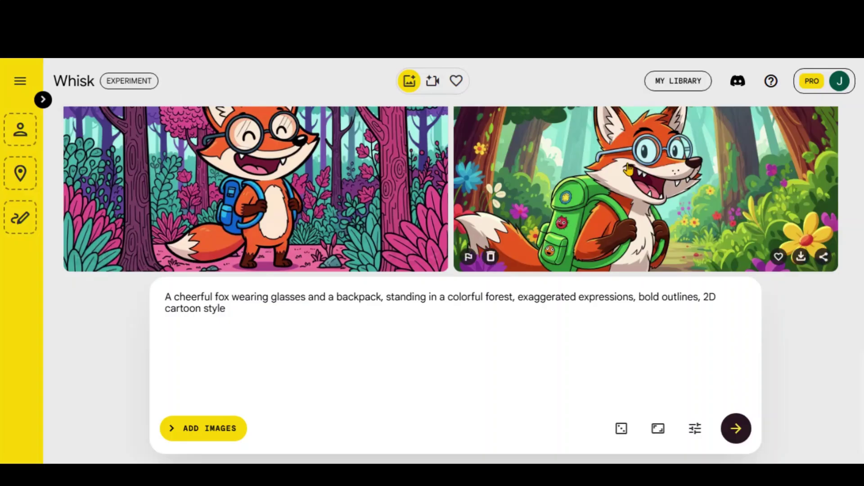
left_click(628, 164)
left_click(657, 111)
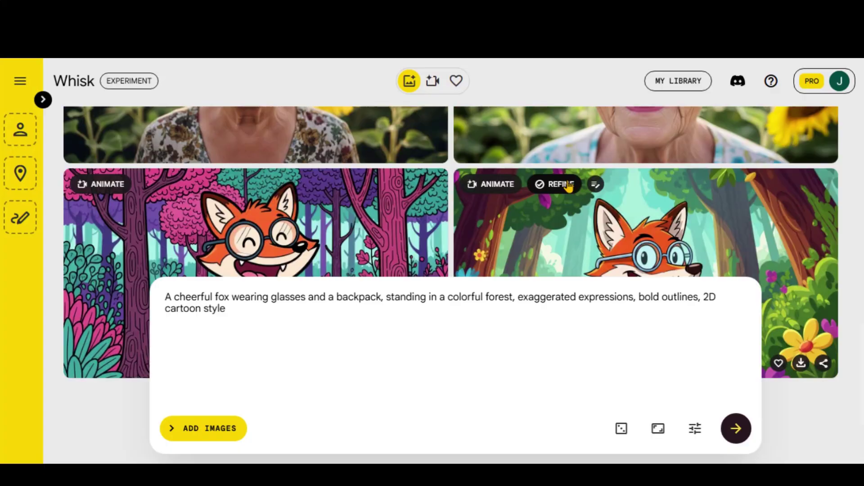
Step: Refine the green-backpack fox image to show it climbing into a wooden treehouse with a rope ladder, in bright 2D cartoon style with a curious, excited mood
left_click(544, 201)
left_click(343, 433)
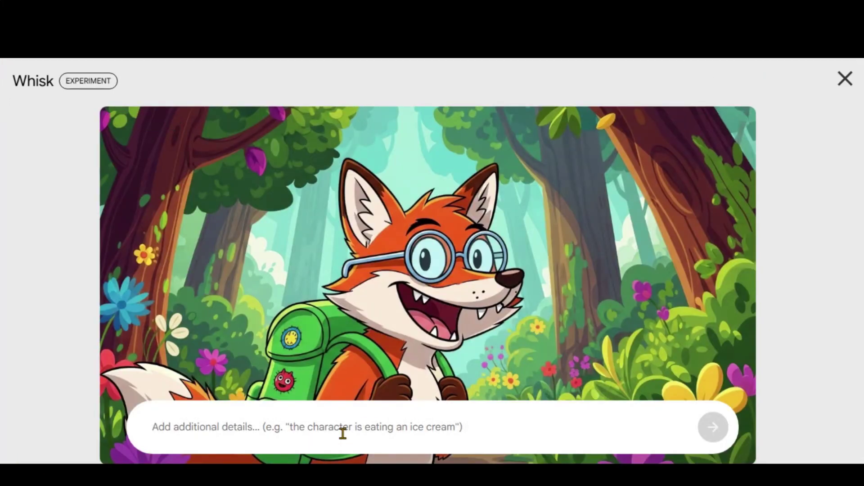
type("\"A cheerful fox wearing glasses and a backpack climbing into a wooden treehouse with a rope ladder, surrounded by colorful trees and flowers, exaggerated joyful expression, bold outlines, bright 2D cartoon style\"Scene Type: Adventure momentProps/Setting: Treehouse, forest detailMood: Curious and excited")
key("ctrl+a")
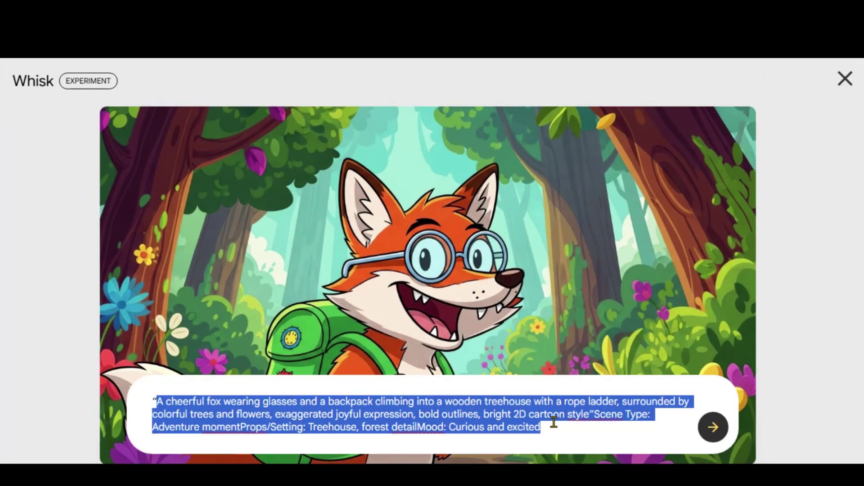
left_click(402, 427)
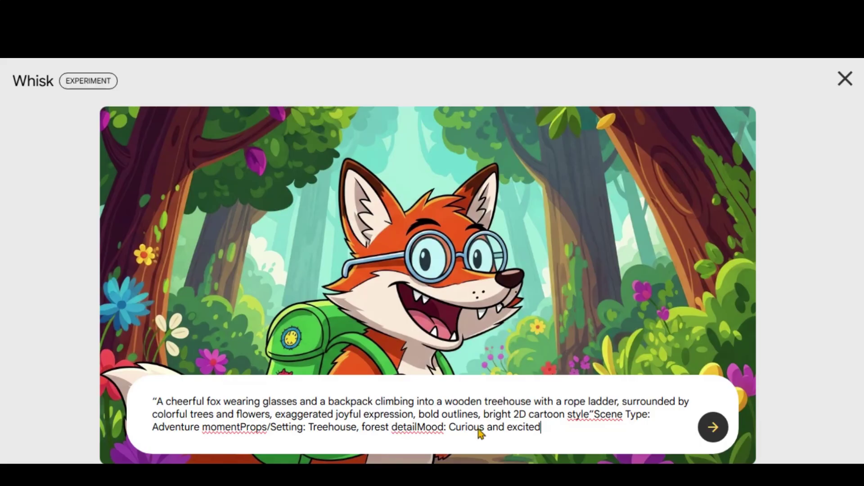
left_click(713, 427)
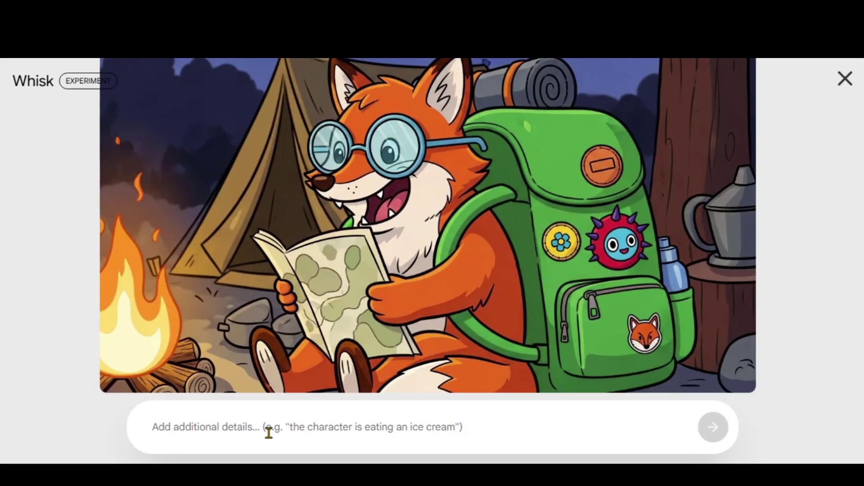
Step: Generate a refined scene of the fox crossing a wooden bridge over water, and look through the series of fox scenes
left_click(711, 427)
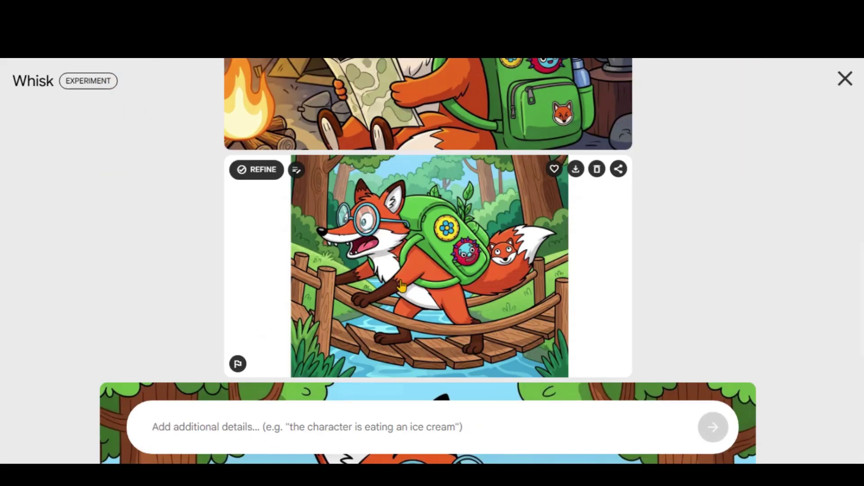
scroll(400, 284, "down", 3)
scroll(363, 274, "up", 10)
scroll(364, 274, "down", 11)
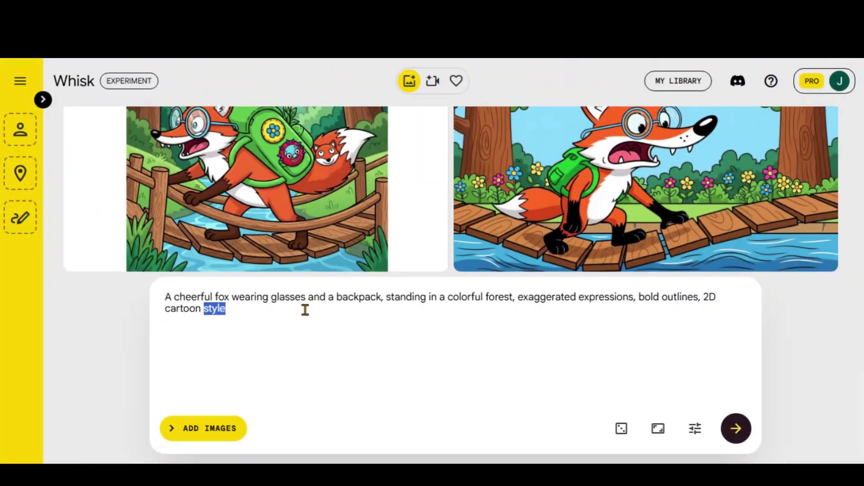
Step: Clear the fox prompt and refine the village image to a young girl cycling down a cobblestone path with warm bread, in Studio Ghibli style
triple_click(305, 310)
key("BackSpace")
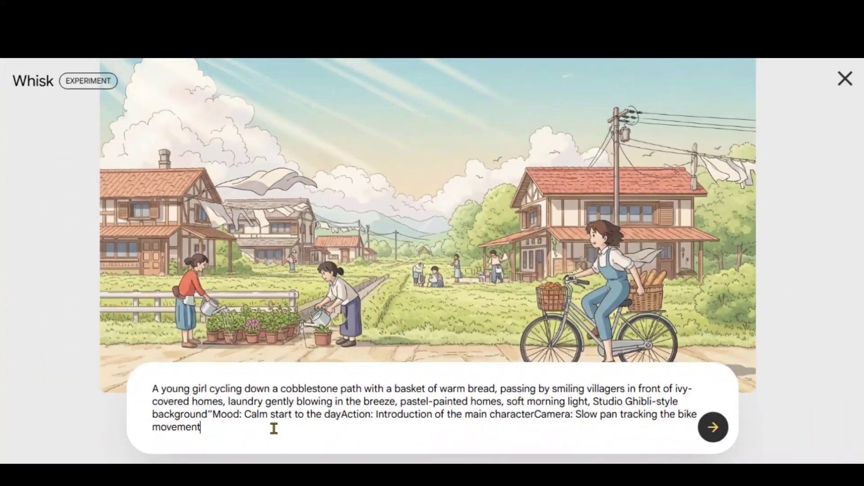
left_click_drag(272, 428, 153, 414)
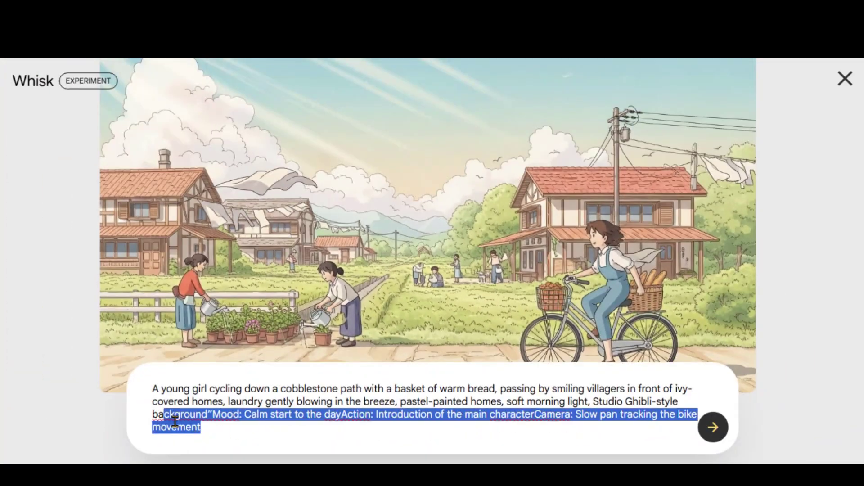
left_click(265, 445)
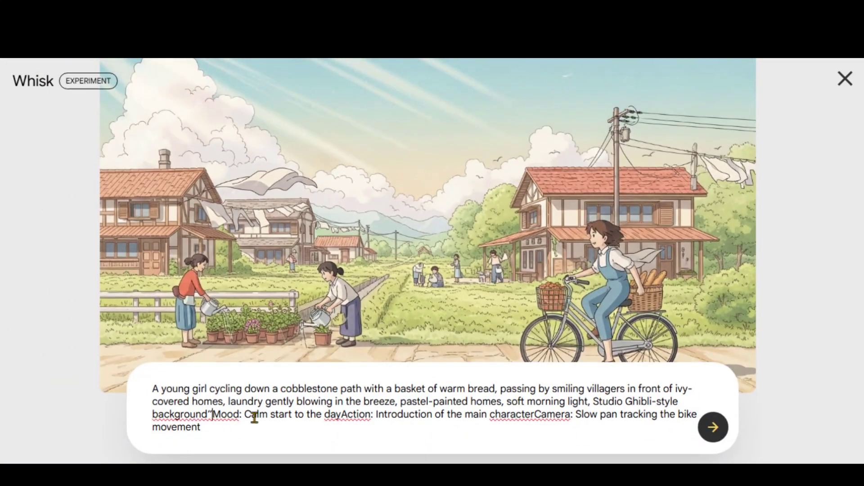
key("Return")
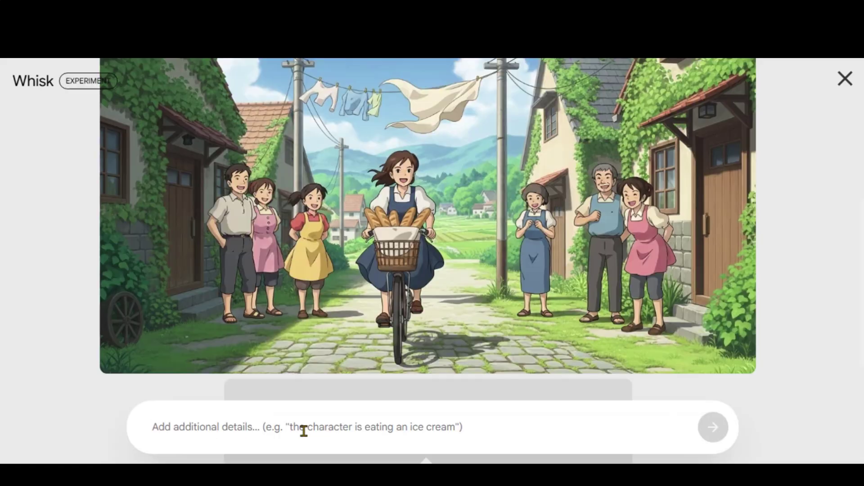
left_click(392, 220)
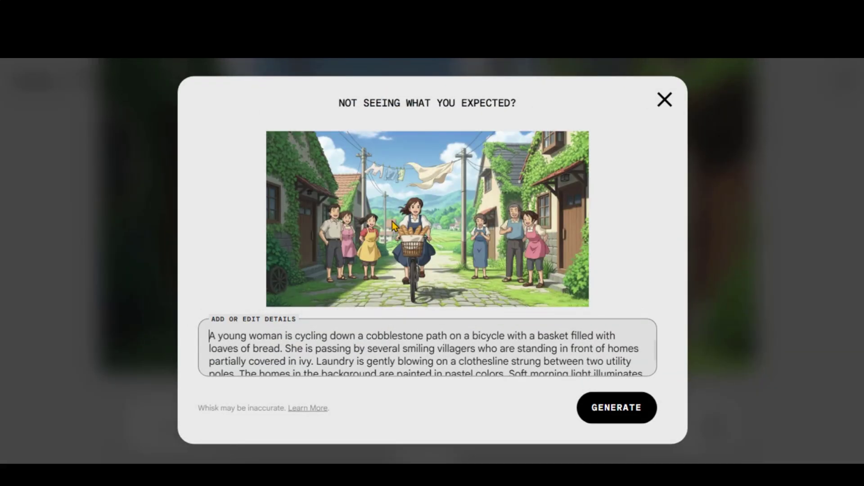
left_click(665, 100)
Step: Refine the latest cycling image so the girl kneels in a flower field beside the village road, petting a sleepy cat among sunflowers
scroll(250, 428, "down", 3)
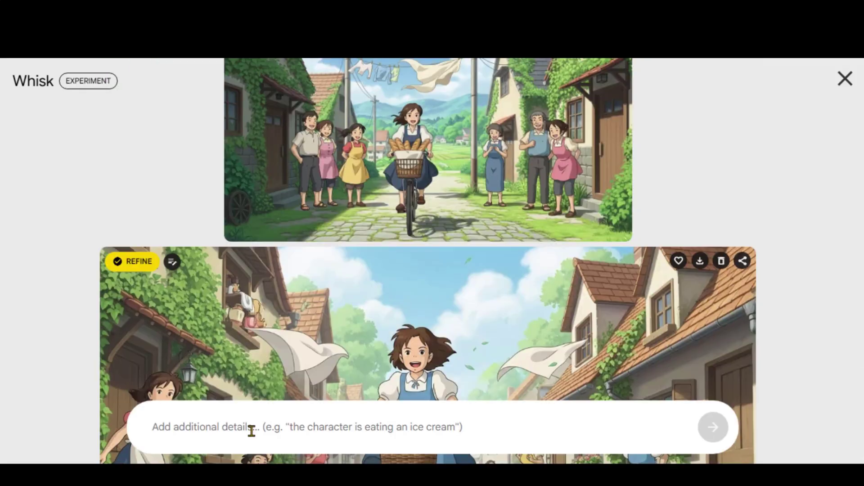
type("The girl stops at a vibrant flower field beside the village road, kneeling to pet a sleepy cat resting among sunflowers, dragonflies flying nearby, warm sunbeams casting long shadows, hand-painted Ghibli textures\"Mood: Quiet, gentle connection with natureAction: Break from the journey, showcasing her bond with the environmentCamera: Medium close-up with soft depth of field")
left_click_drag(301, 428, 123, 400)
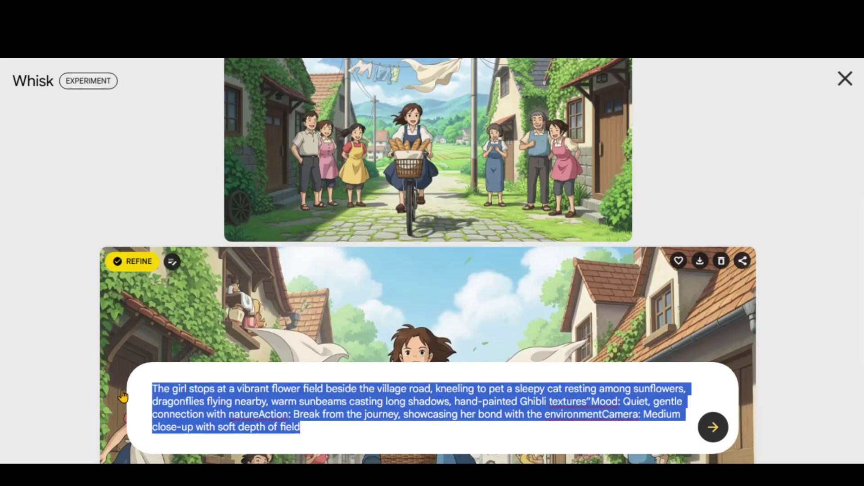
left_click(716, 429)
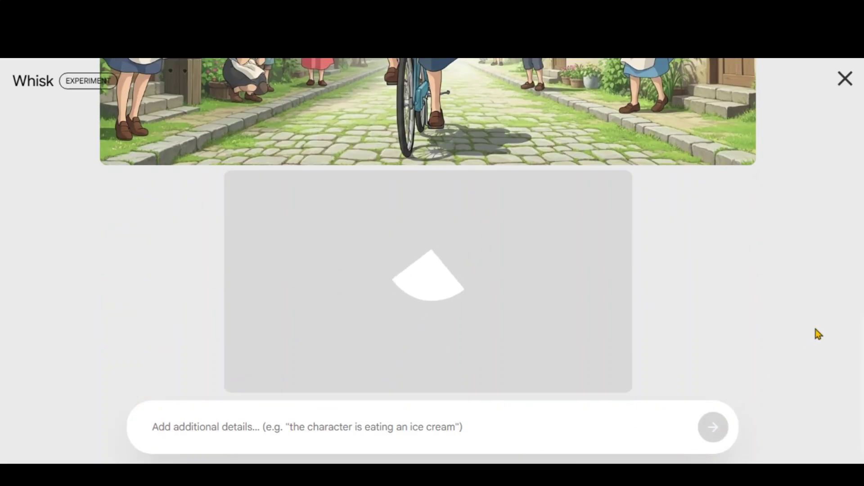
scroll(528, 293, "down", 2)
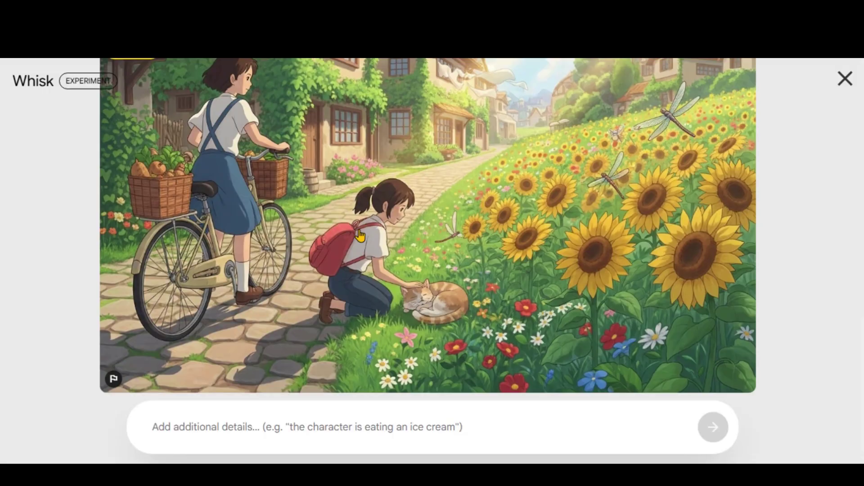
Step: Refine the sunflower scene so the girl stands with arms outstretched on a breezy hill overlooking the village
scroll(360, 234, "up", 2)
left_click(361, 421)
type("\"The girl reaches a breezy hill overlooking the village, standing with arms outstretched as the wind blows through her hair and the tall grass around her, distant bell tower ringing faintly, golden glow across the landscape, Studio Ghibli-style warmth\"Mood: Freedom and youthful joyAction: Reflective momentCamera: Wide-angle panoramic shot slowly zooming out")
left_click(713, 432)
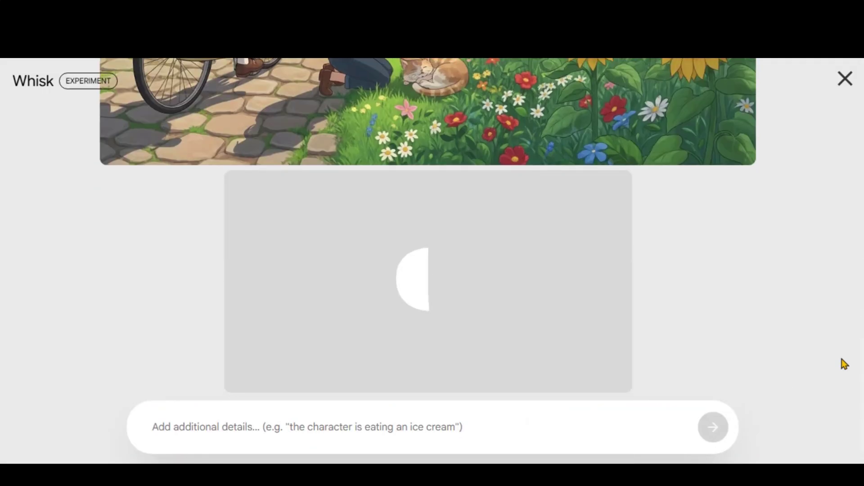
scroll(334, 263, "up", 2)
scroll(334, 264, "down", 10)
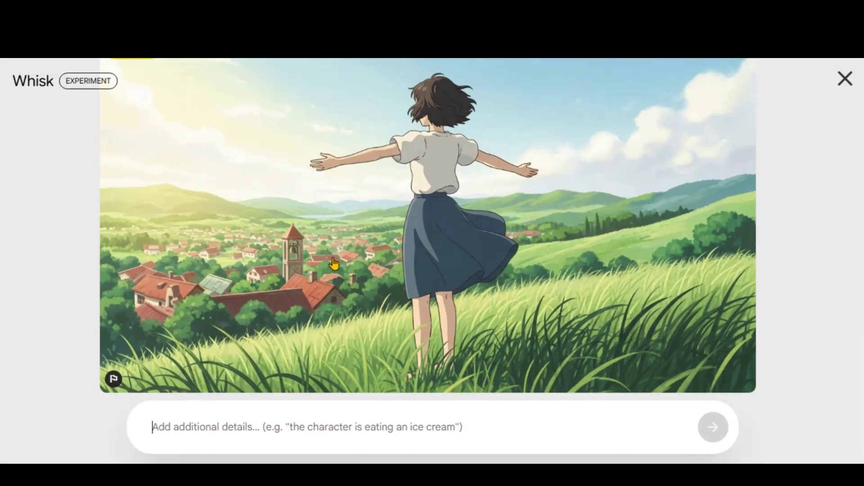
Step: Look through the series of village scenes to compare the girl's appearance and the art style
scroll(357, 250, "up", 15)
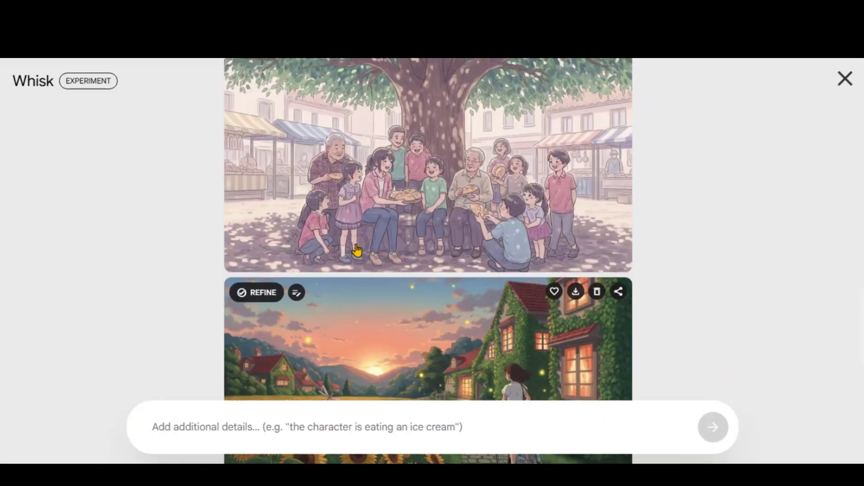
scroll(357, 250, "up", 5)
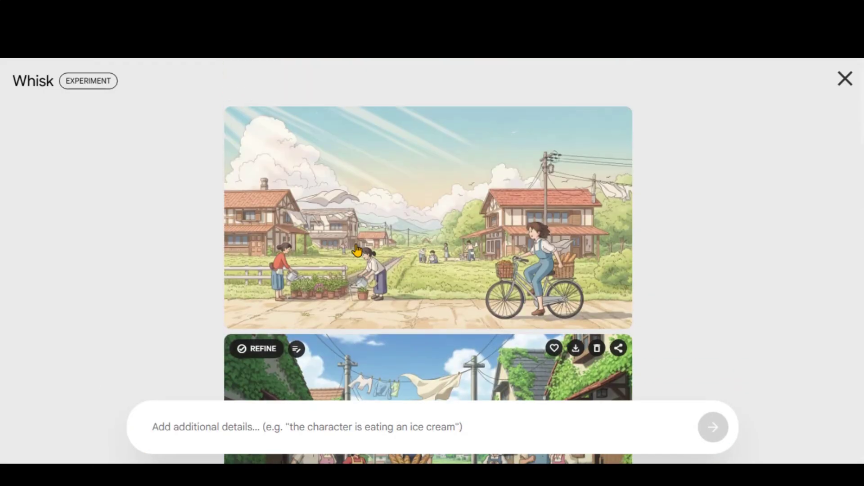
scroll(357, 249, "down", 6)
scroll(357, 250, "down", 5)
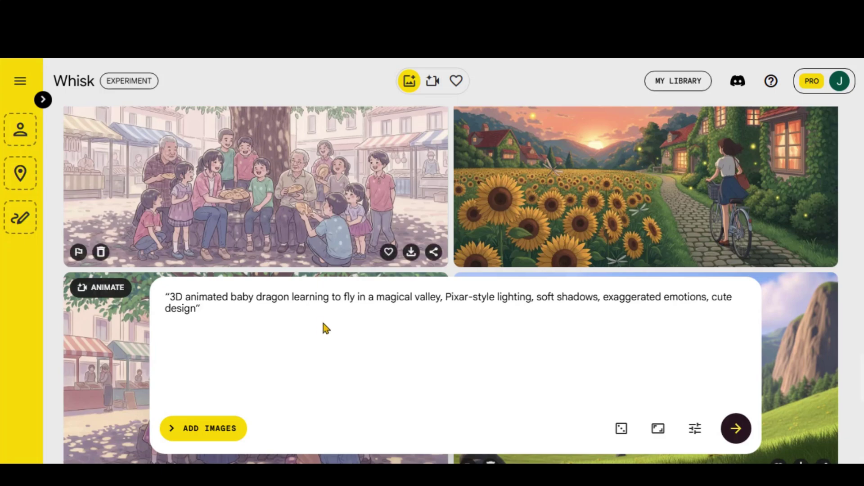
Step: Add the flying green baby dragon image as the subject reference
left_click(43, 99)
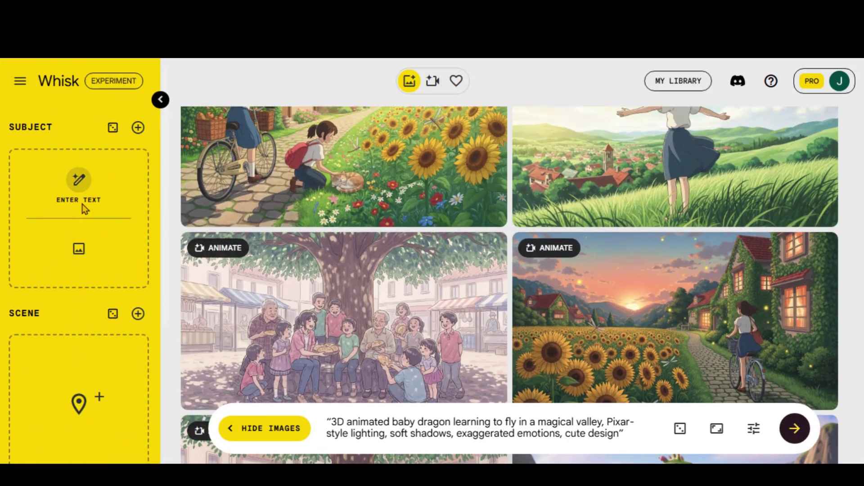
left_click(83, 205)
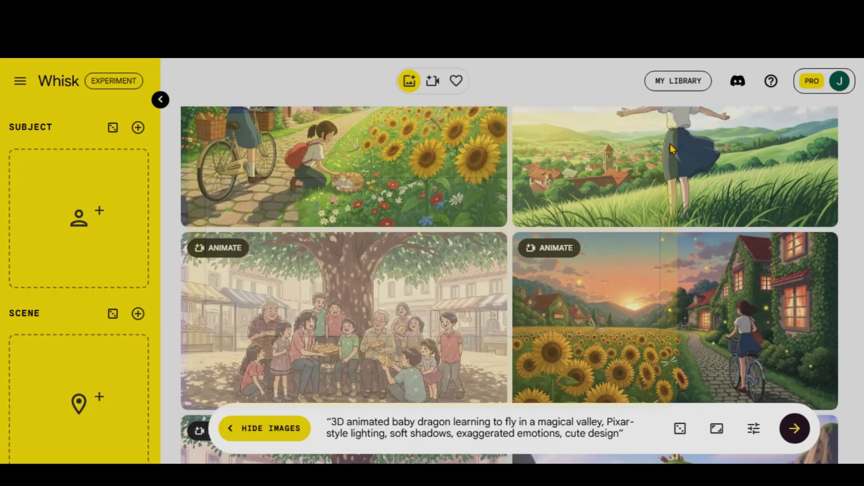
key("Escape")
left_click(84, 255)
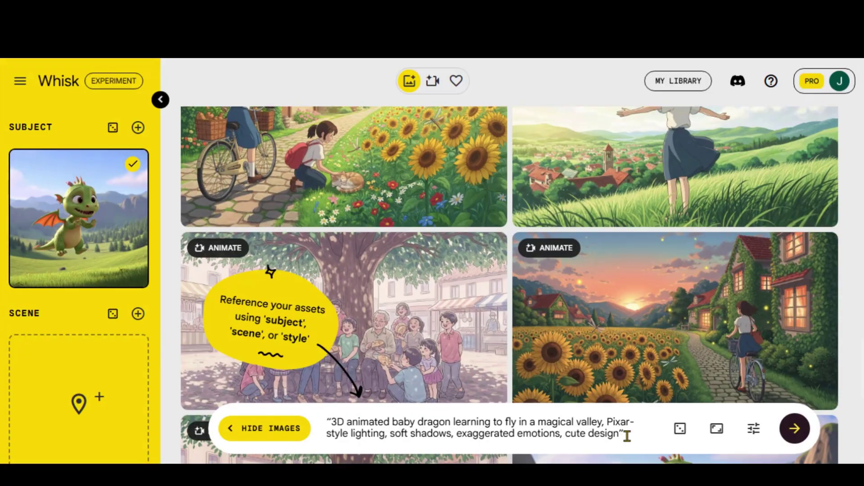
left_click_drag(632, 434, 326, 416)
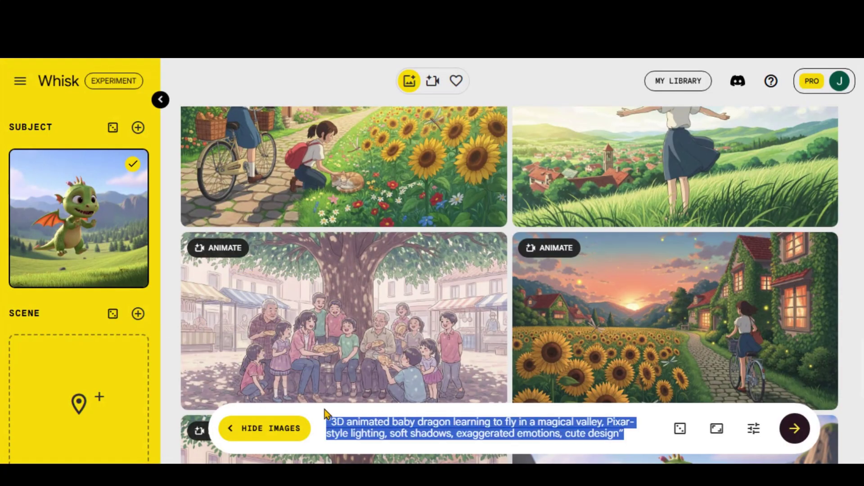
left_click(628, 433)
Step: Generate the scene reference image from the text "Discovery and playfulness"
scroll(89, 354, "down", 3)
left_click(78, 265)
left_click(662, 142)
left_click(78, 264)
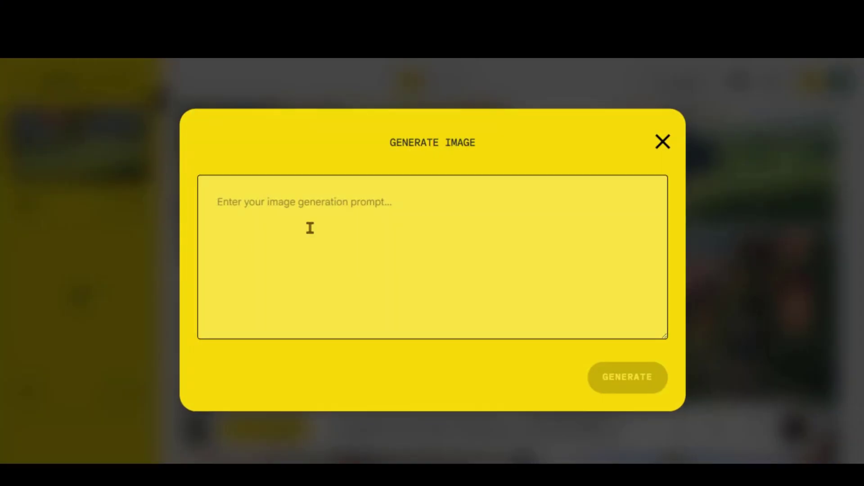
type("Discovery and playfulness")
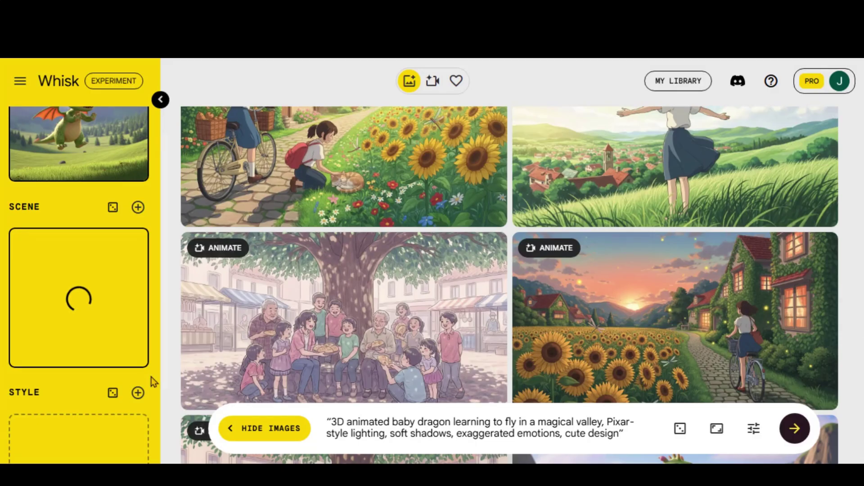
Step: Generate the style reference image from the text "3D Pixar Animation style."
scroll(151, 377, "down", 3)
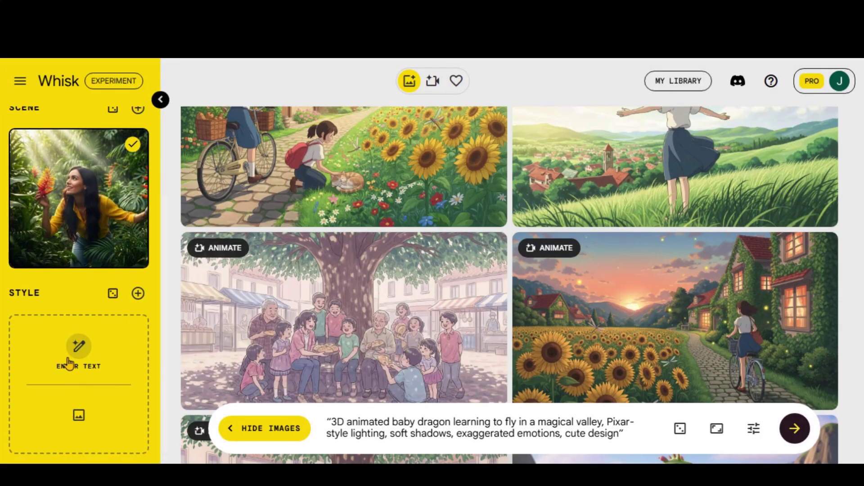
left_click(69, 363)
type("3D Pixar Animation style.")
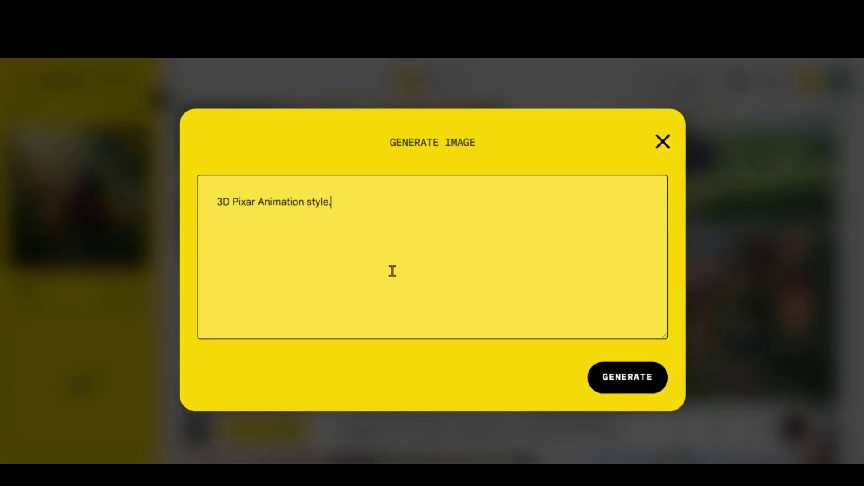
left_click(627, 377)
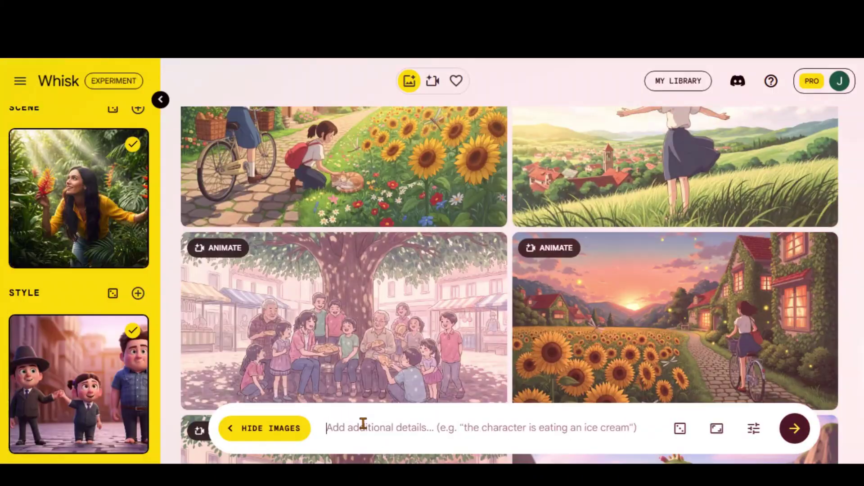
Step: Generate dragon images from the references with the prompt "standing on a mossy rock in a glowing magical valley"
type("standing on a mossy rock in a glowing magical valley")
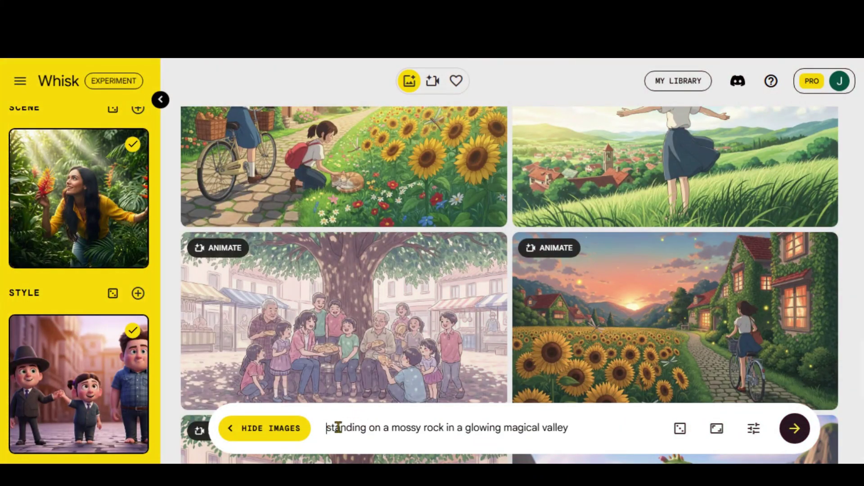
left_click_drag(338, 426, 577, 423)
left_click(597, 428)
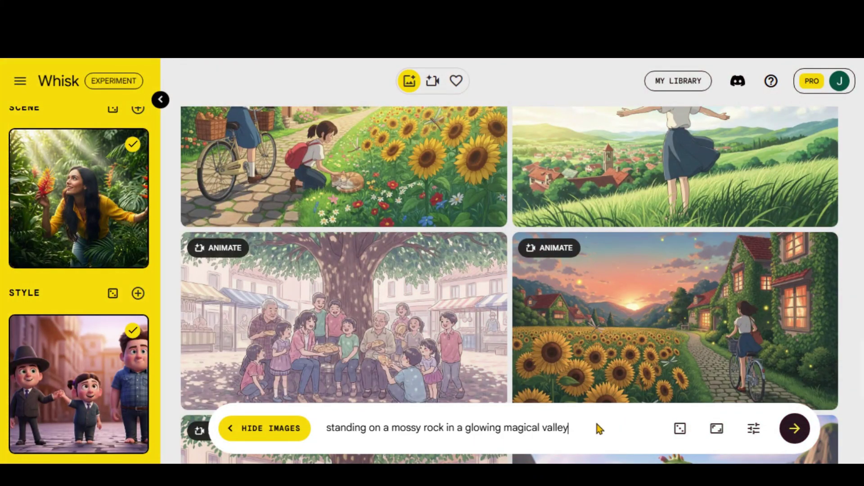
left_click(796, 429)
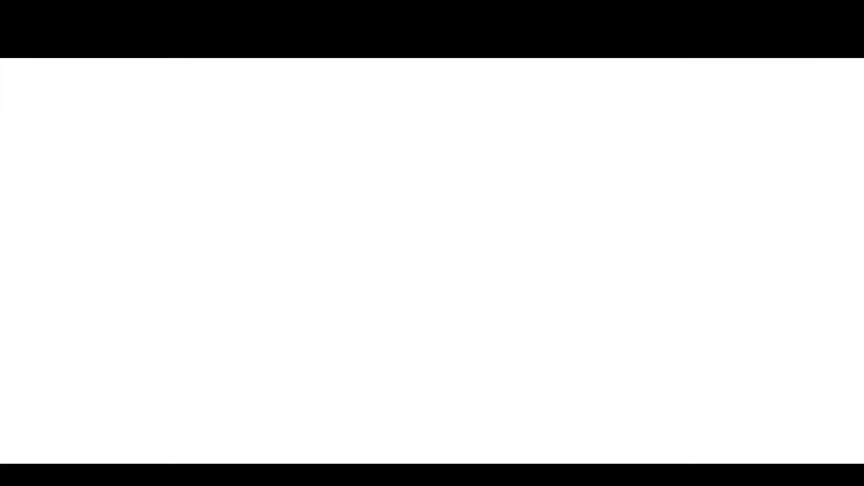
scroll(597, 356, "up", 1)
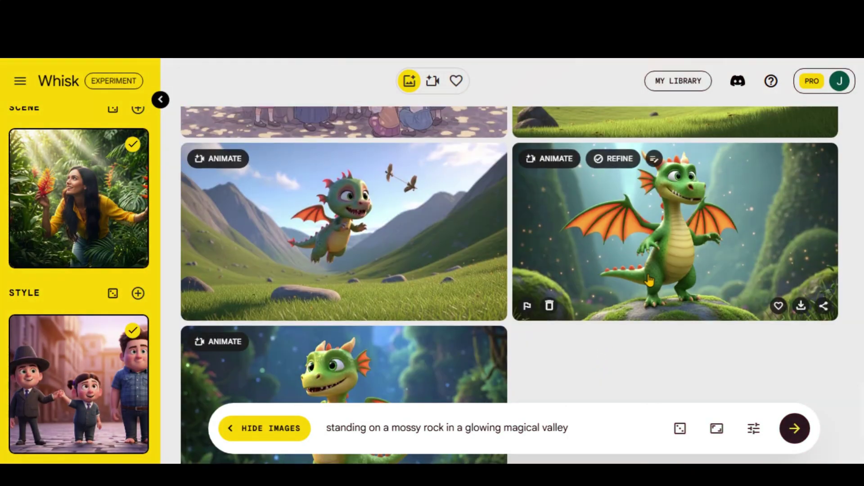
left_click(683, 233)
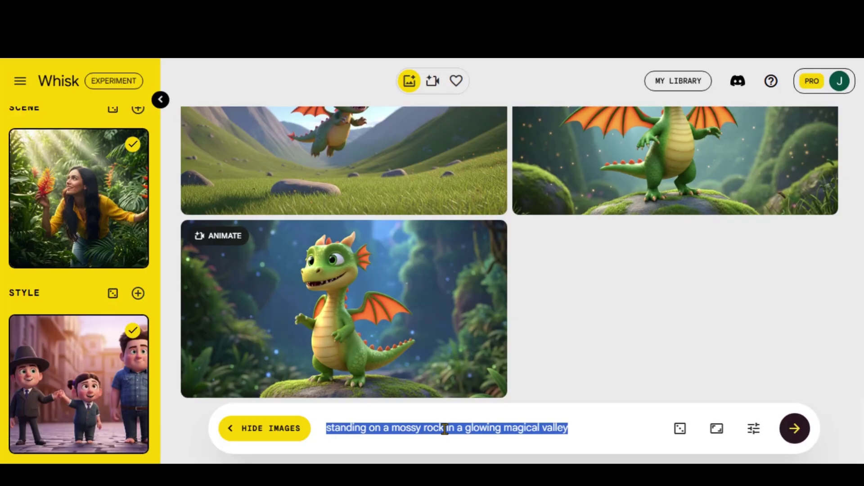
Step: Generate dragon images with the prompt "running after glowing butterflies with clumsy flaps of its wings" and compare the two results
type("running after glowing butterflies with clumsy flaps of its wings")
key("ctrl+a")
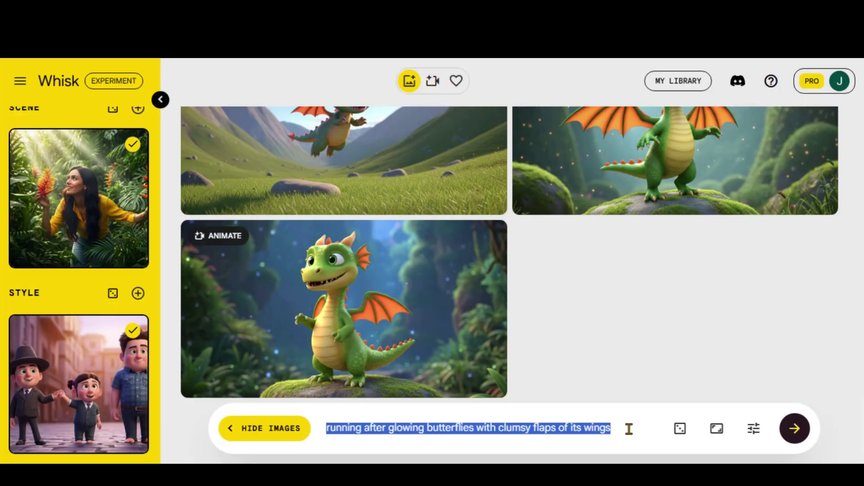
left_click(645, 429)
left_click(796, 433)
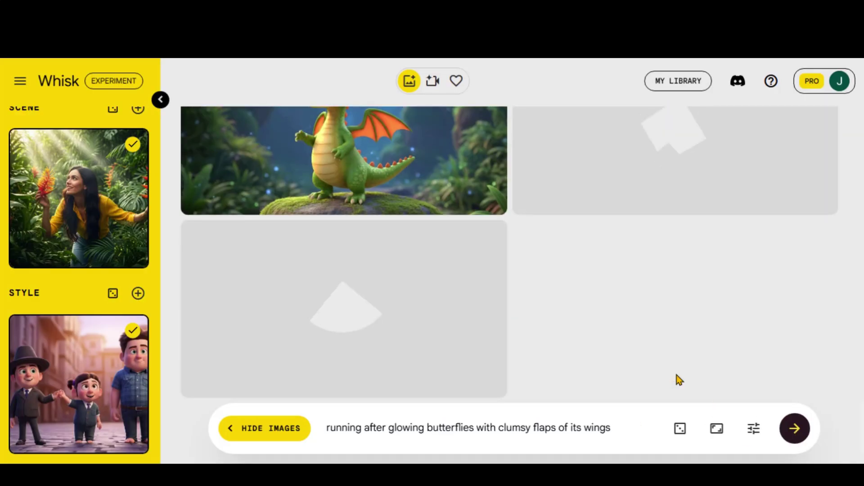
scroll(801, 307, "down", 2)
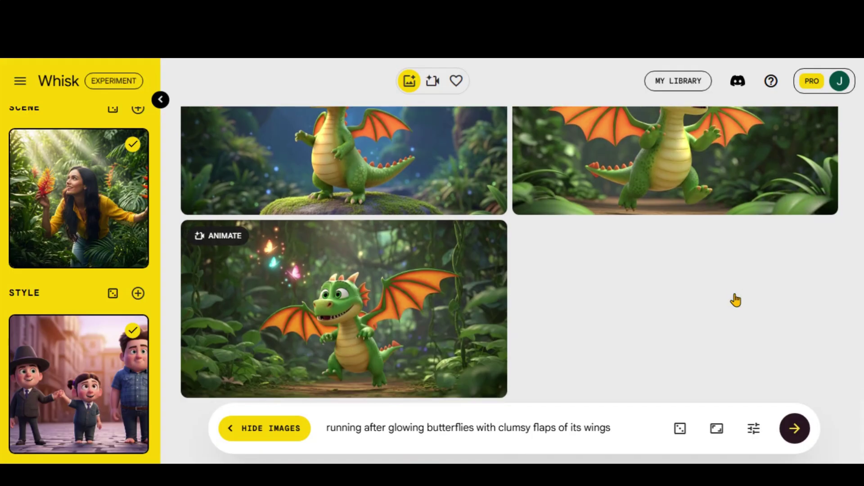
mouse_move(327, 310)
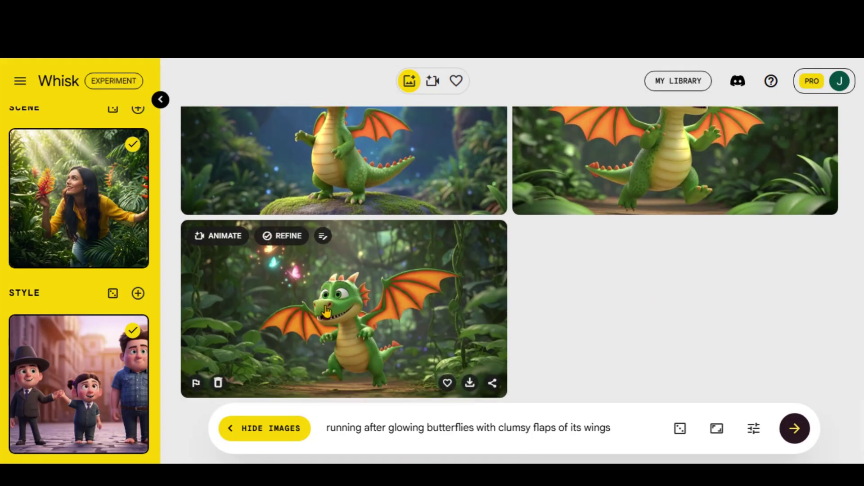
scroll(327, 310, "up", 2)
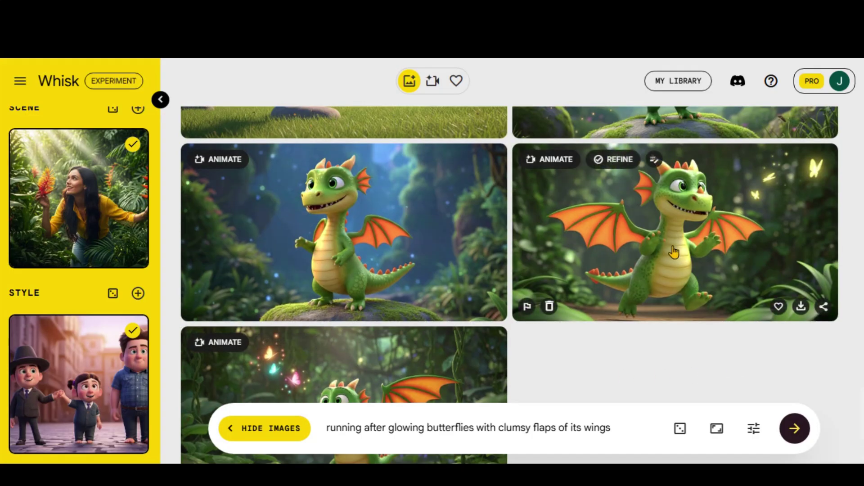
Step: Review the detailed description of the last butterfly-chasing dragon image and close it without regenerating
scroll(673, 252, "down", 2)
mouse_move(383, 263)
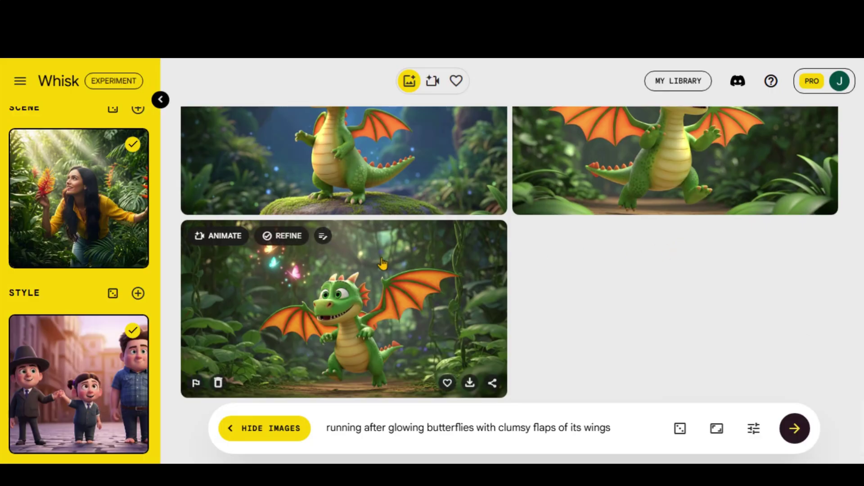
left_click(311, 279)
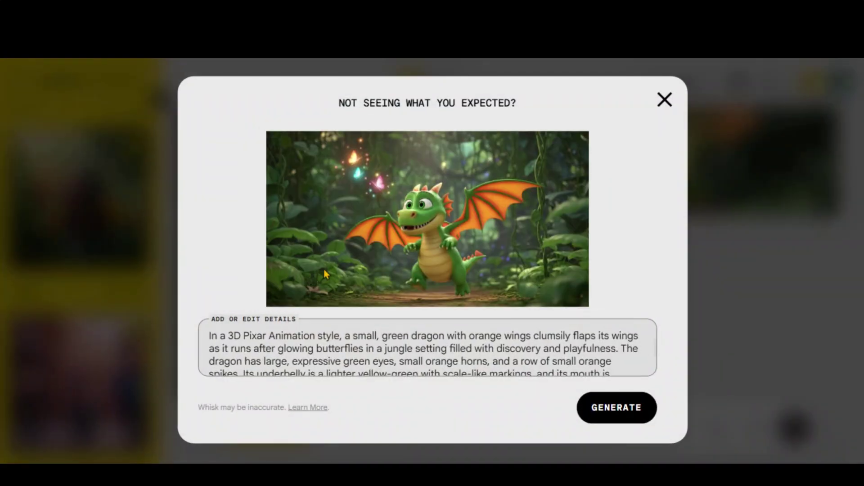
left_click(665, 100)
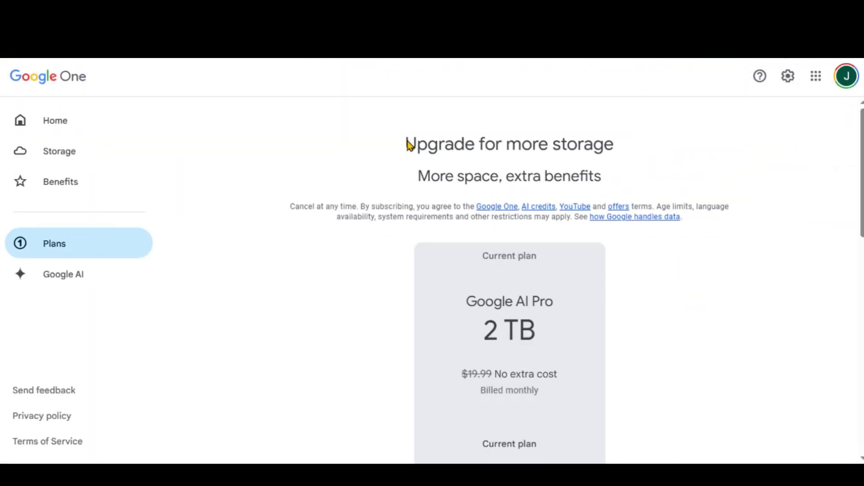
Step: Switch to the Google One plans page and examine the subscription terms, current plan, storage and pricing
left_click_drag(406, 143, 415, 175)
left_click(613, 164)
left_click(415, 175)
left_click_drag(291, 208, 731, 225)
left_click(728, 222)
scroll(728, 222, "down", 5)
scroll(721, 224, "up", 2)
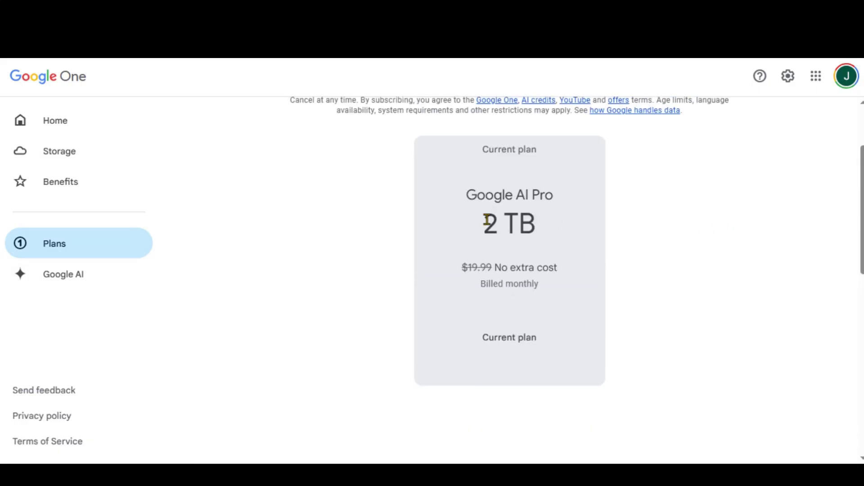
left_click_drag(485, 224, 544, 235)
left_click(511, 254)
left_click_drag(494, 267, 377, 243)
scroll(369, 238, "down", 10)
scroll(353, 238, "down", 4)
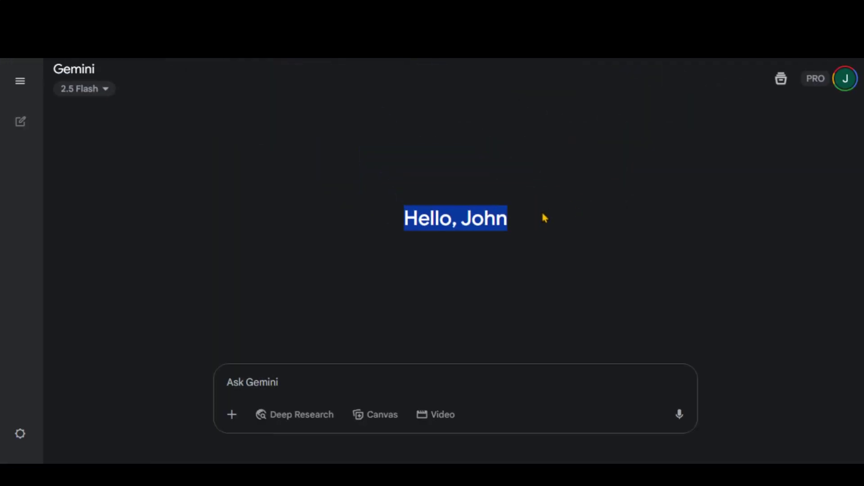
Step: Switch to Gemini and review the available models, keeping 2.5 Flash selected
left_click(564, 224)
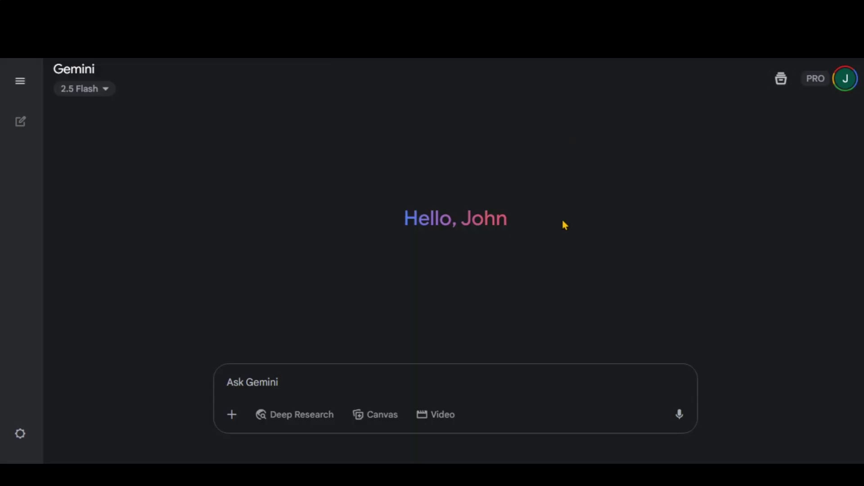
left_click(104, 90)
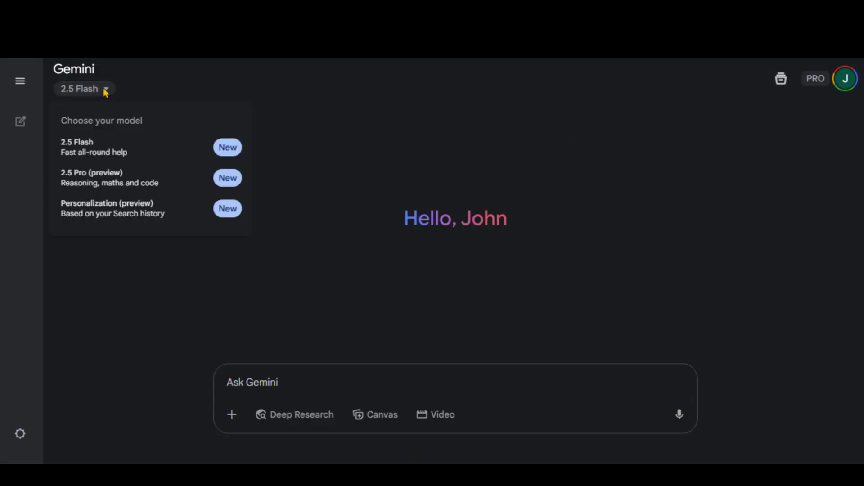
key("Down")
key("Down")
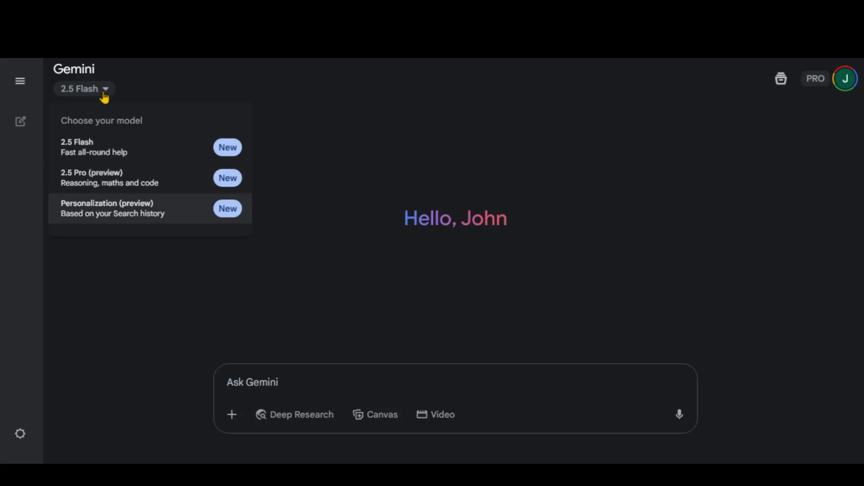
left_click(127, 287)
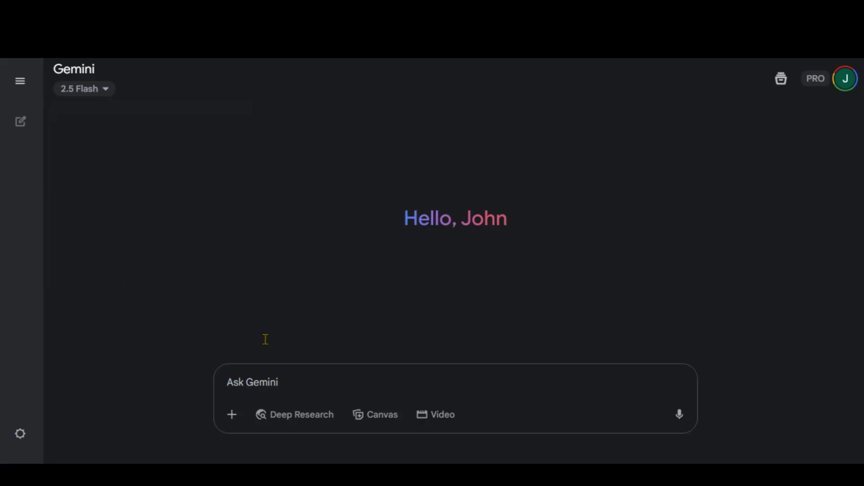
Step: Generate a video from the prompt "A secret agent in a black suit running through an alley in slow motion, raining, dramatic spotlight, handheld camera feel, blue-toned grading"
left_click(445, 415)
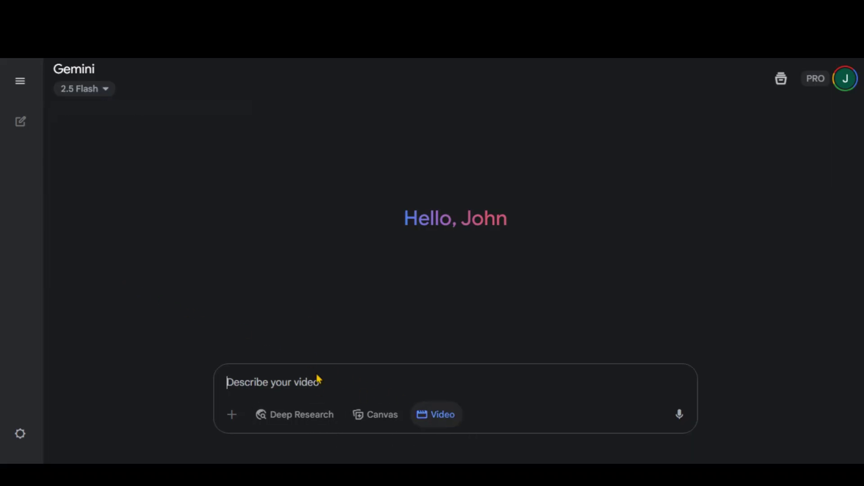
key("ctrl+v")
triple_click(393, 385)
key("ctrl+c")
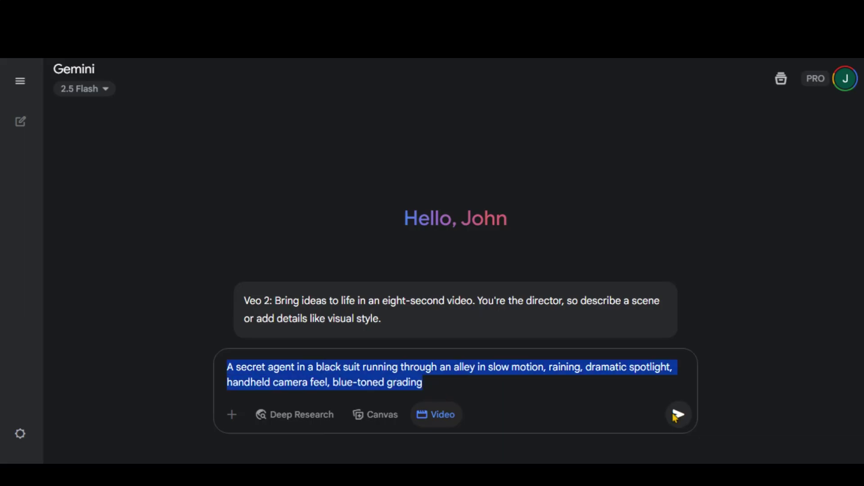
key("Return")
left_click_drag(144, 282, 388, 297)
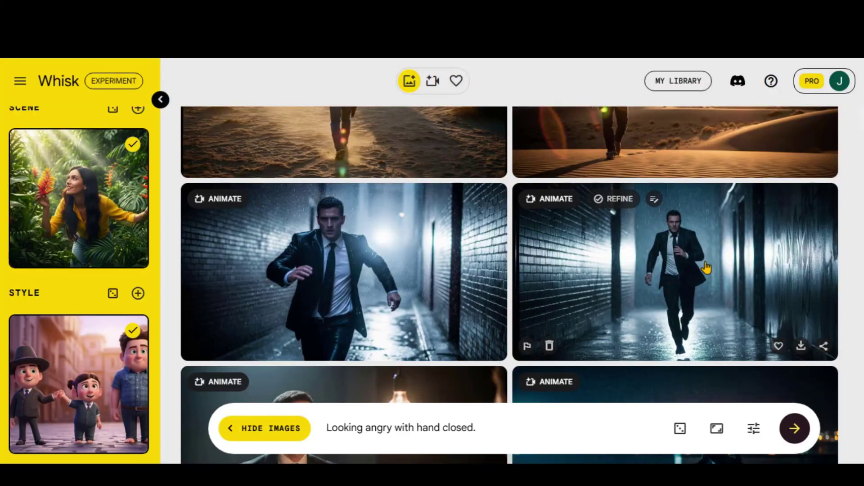
Step: Switch back to Whisk and animate the closer image of the suited man running through the rainy alley with the copied secret agent prompt
left_click(226, 202)
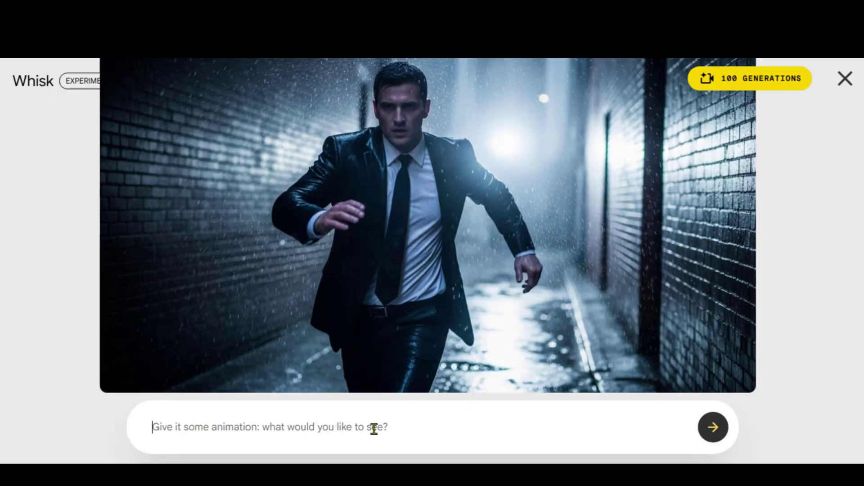
key("ctrl+v")
left_click_drag(317, 431, 148, 416)
left_click(278, 427)
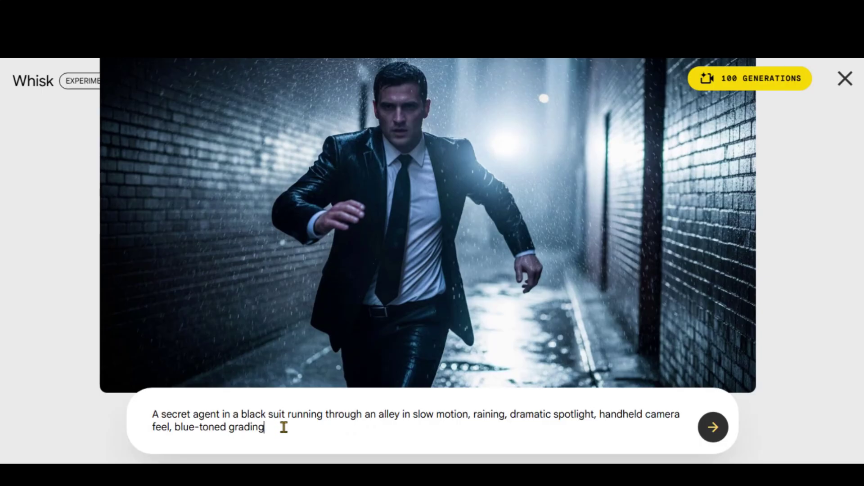
left_click(713, 426)
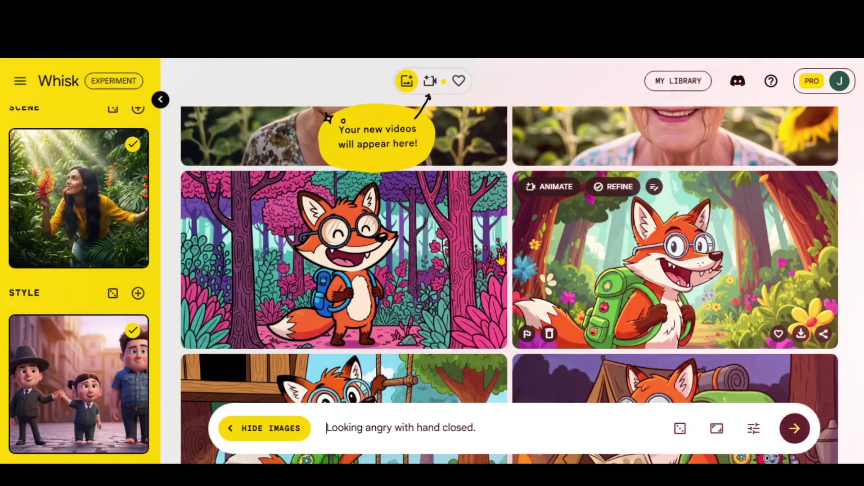
Step: Animate the image of the fox with glasses and a green backpack in the flower-filled forest
left_click(561, 188)
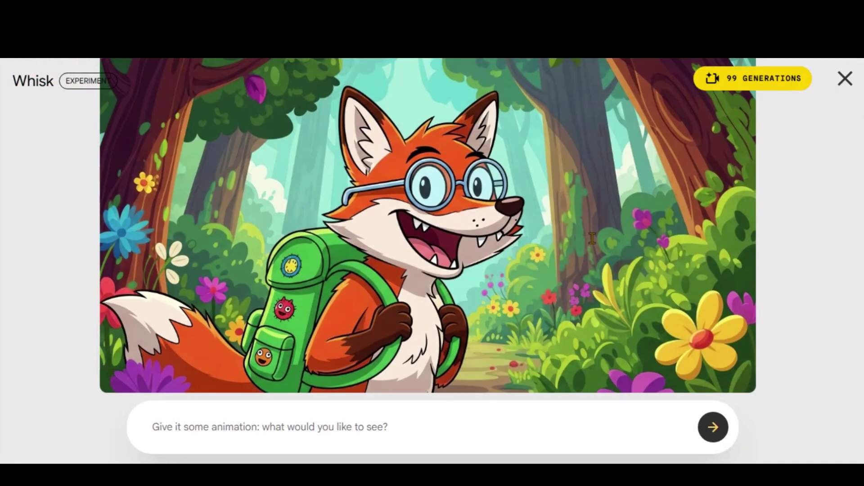
left_click(713, 428)
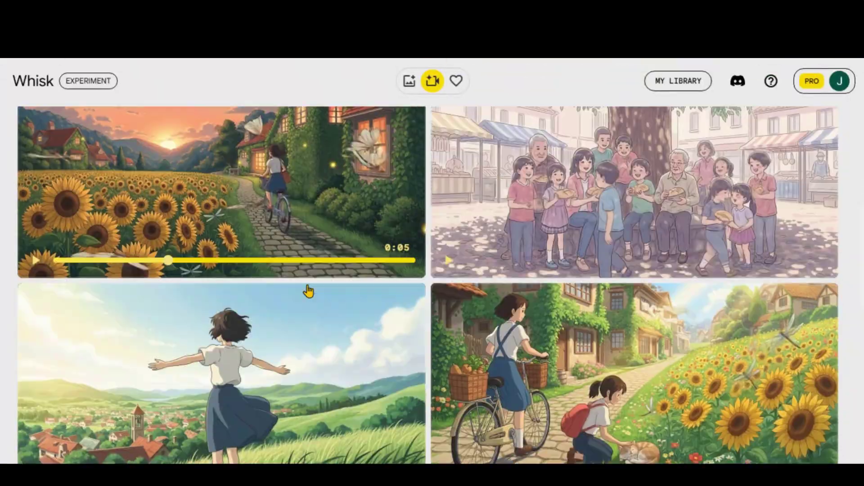
Step: Look through the generated animations in the Whisk video gallery
scroll(308, 292, "down", 7)
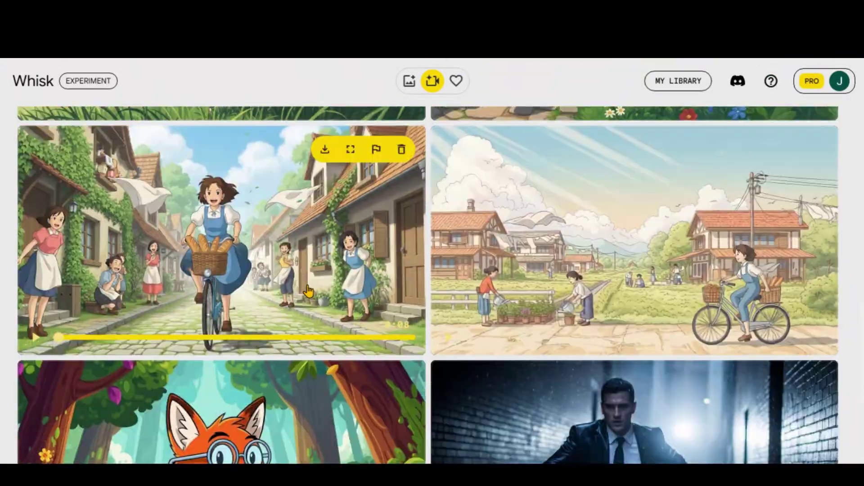
scroll(308, 292, "down", 2)
scroll(308, 292, "up", 4)
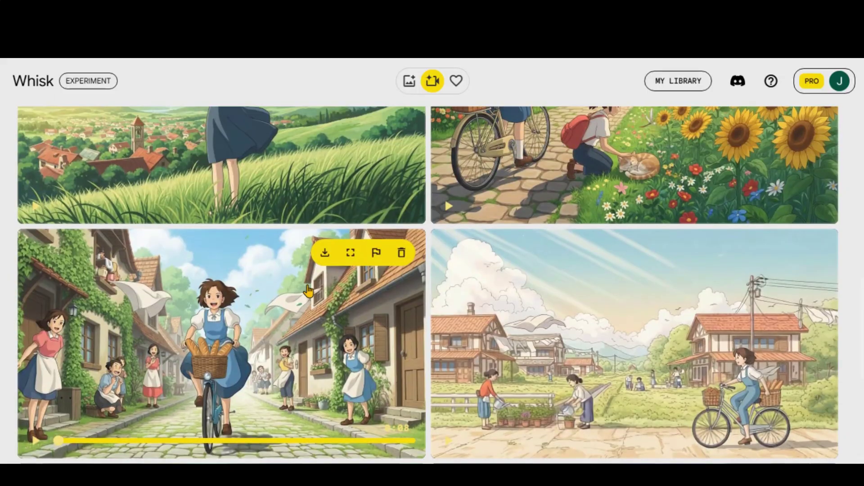